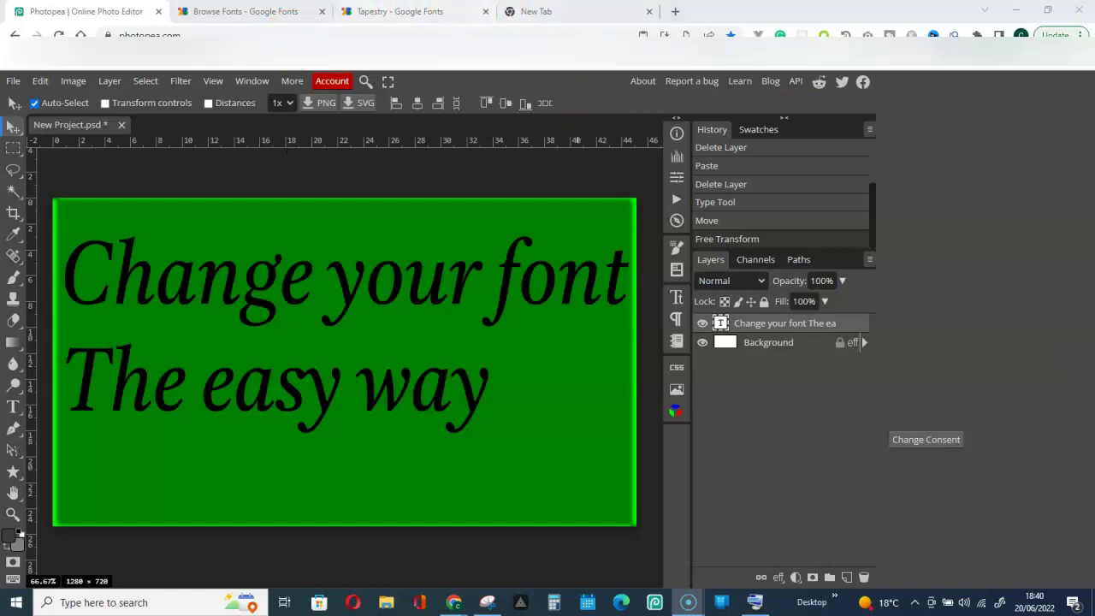
- Close the blank tab and switch to the Google Fonts results previewing 'The easy way'
click(649, 11)
click(248, 11)
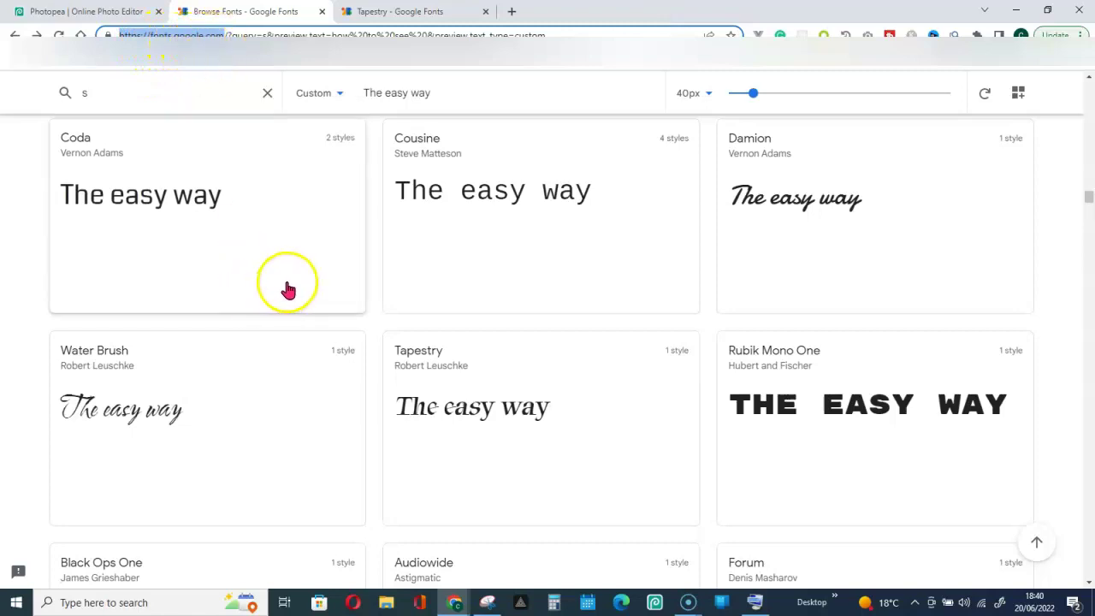
- Browse the Google Fonts previews of 'The easy way' and bring up the Tapestry specimen page
scroll(288, 291, up, 3)
scroll(289, 286, up, 6)
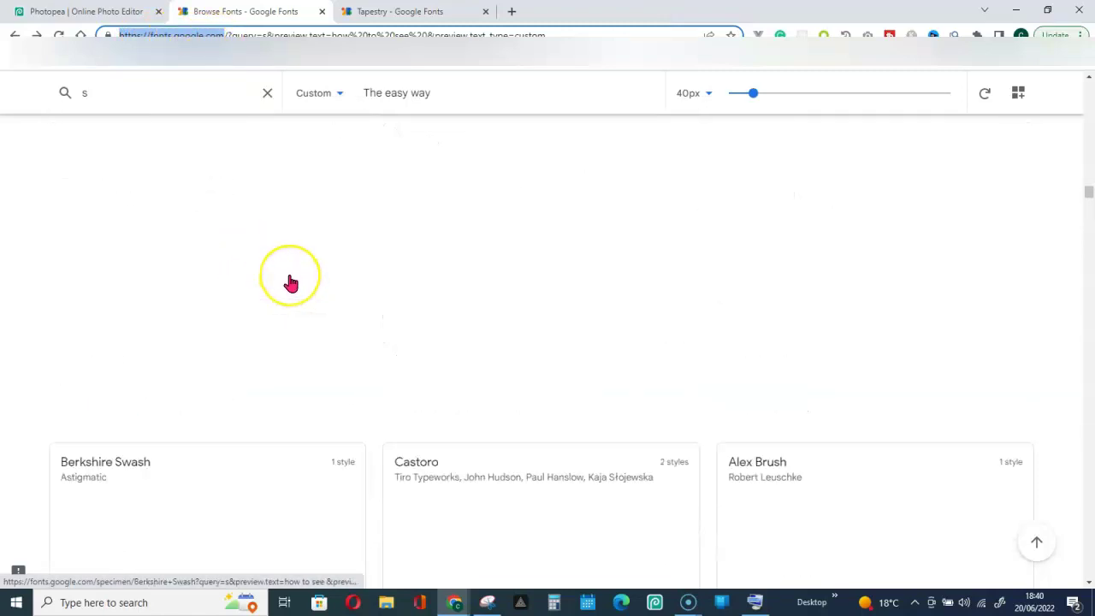
scroll(291, 283, up, 6)
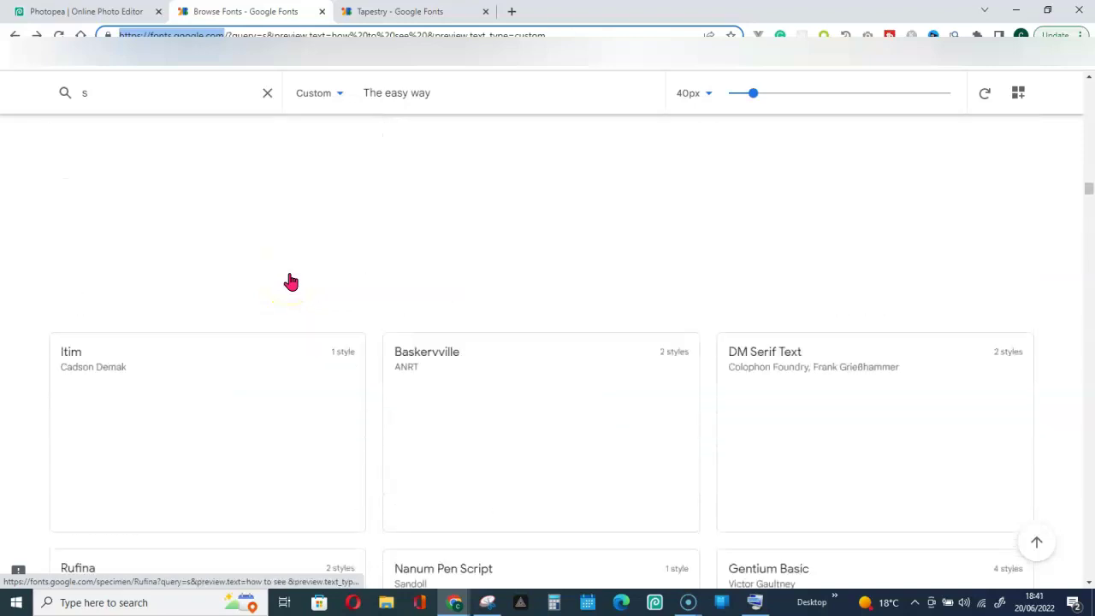
scroll(291, 283, up, 2)
click(286, 239)
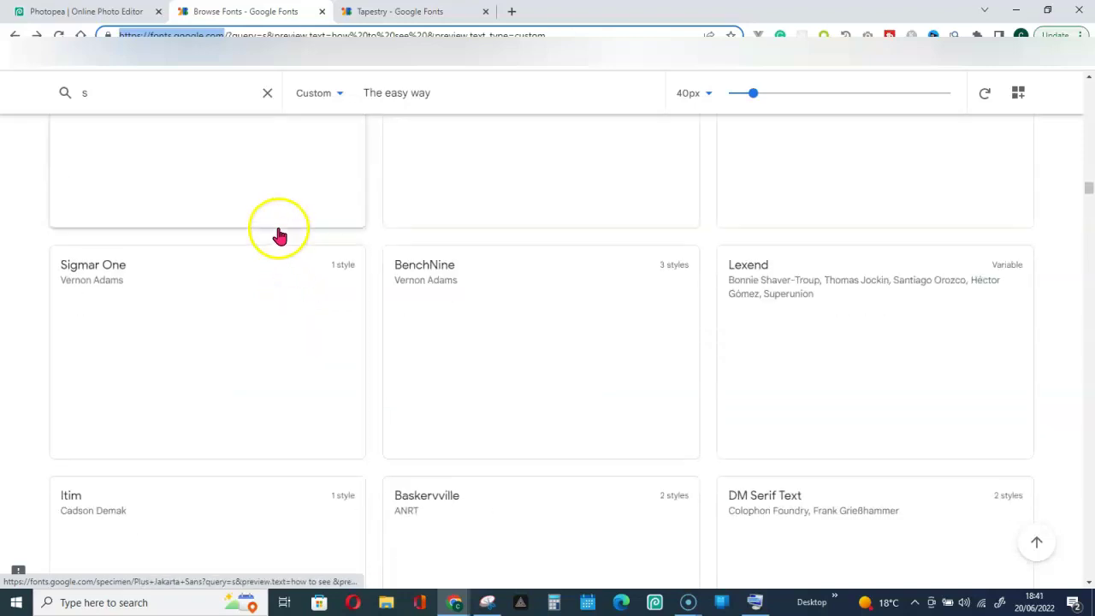
scroll(291, 239, up, 10)
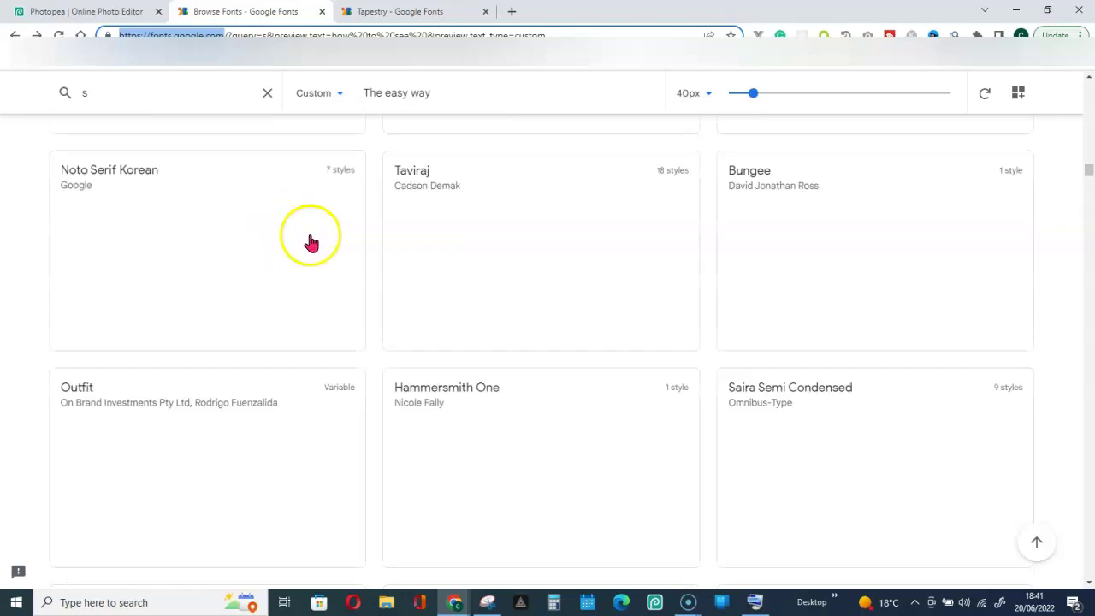
scroll(544, 214, up, 10)
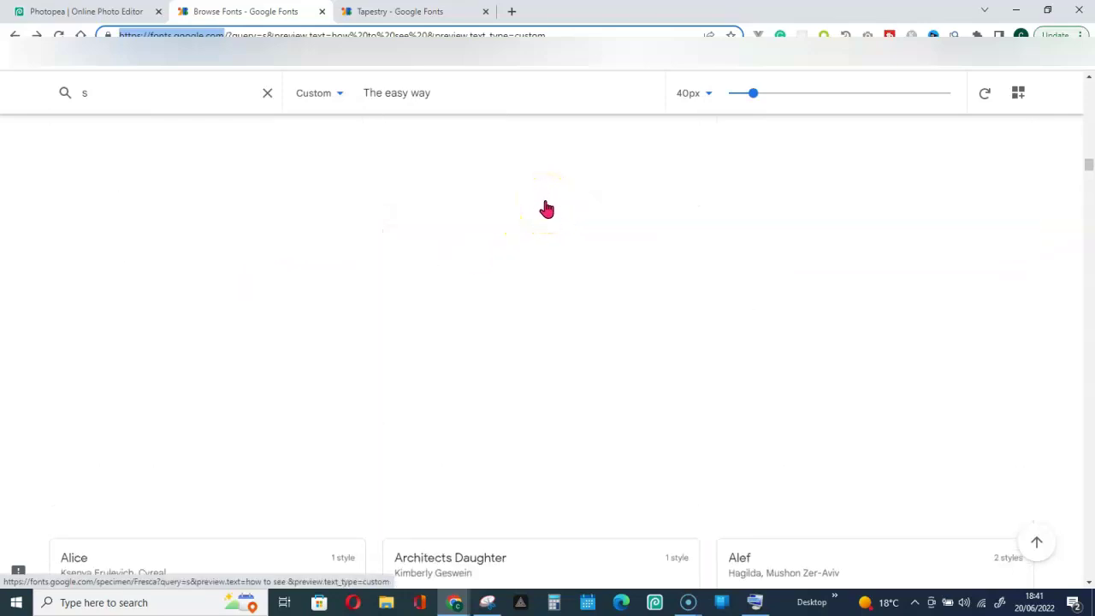
click(386, 13)
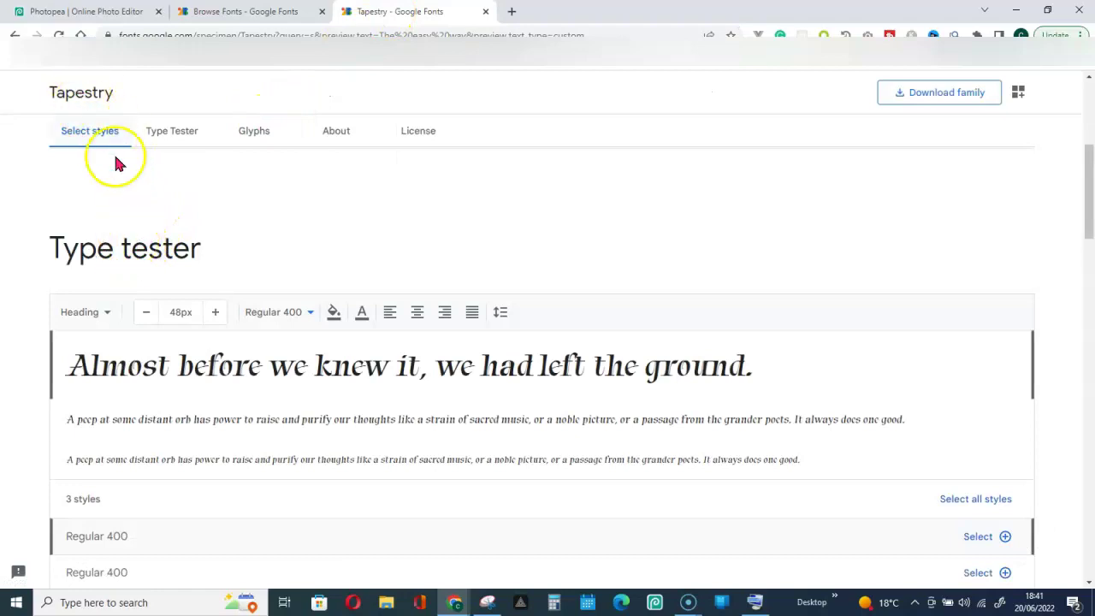
- Return to the Tapestry specimen page and download the whole Tapestry font family
click(93, 11)
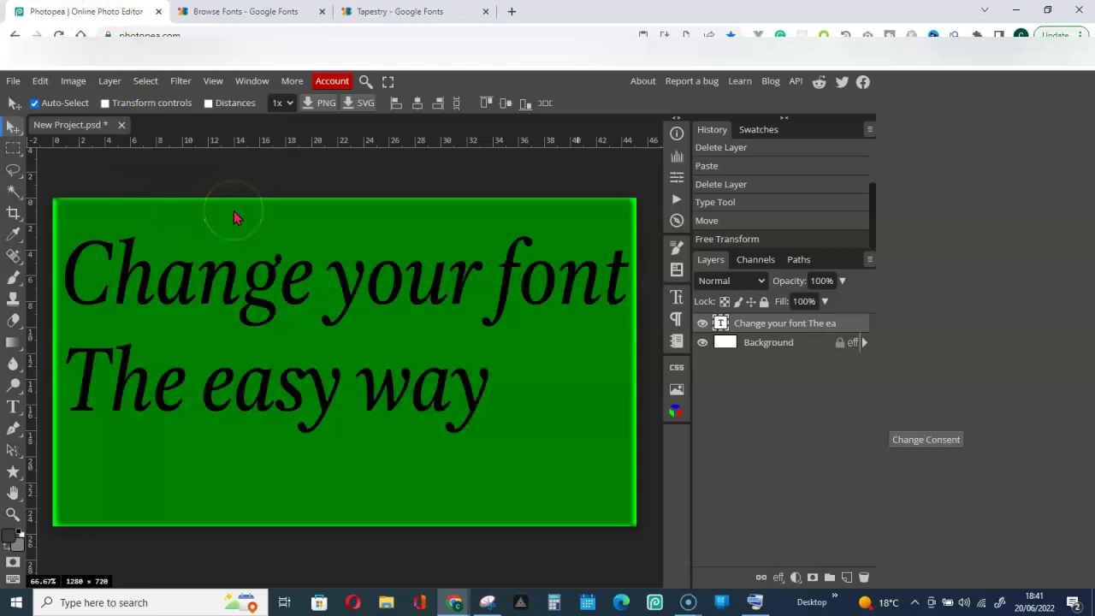
click(399, 15)
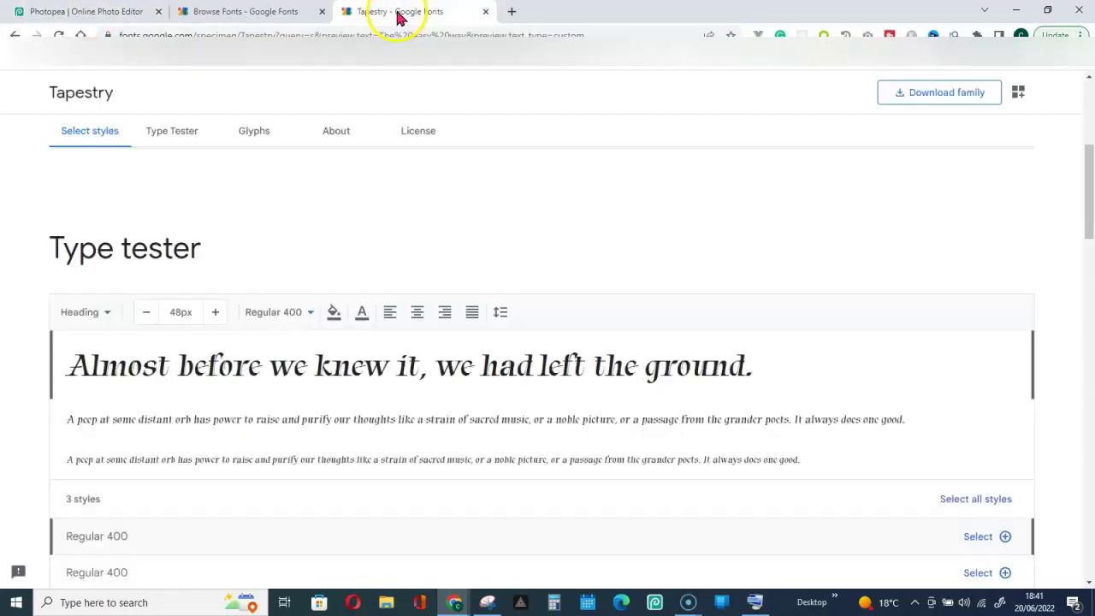
click(254, 15)
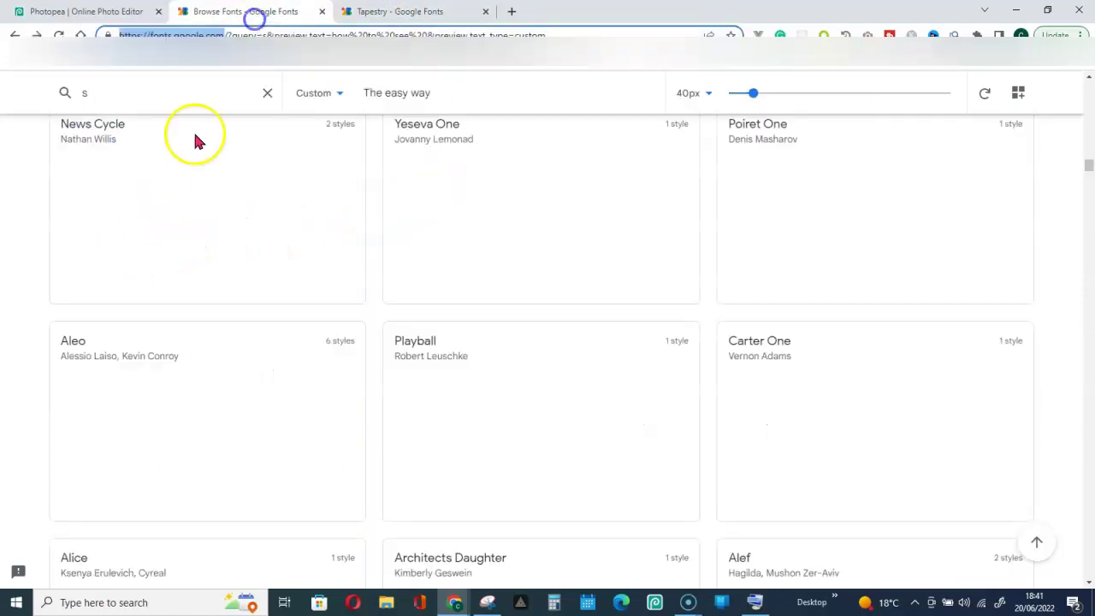
click(383, 17)
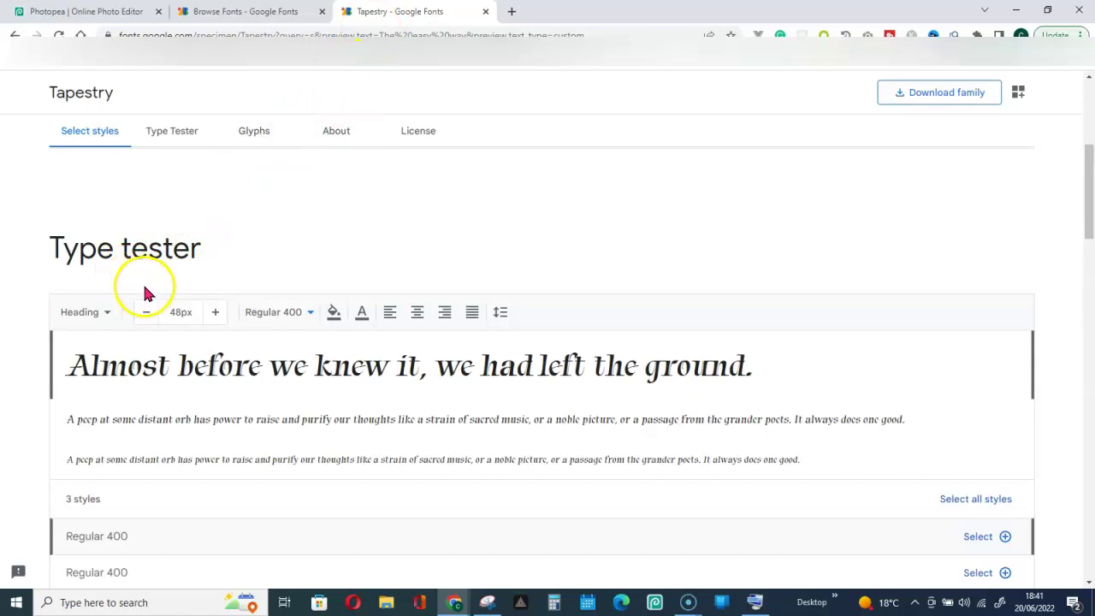
scroll(146, 318, down, 1)
scroll(183, 311, up, 4)
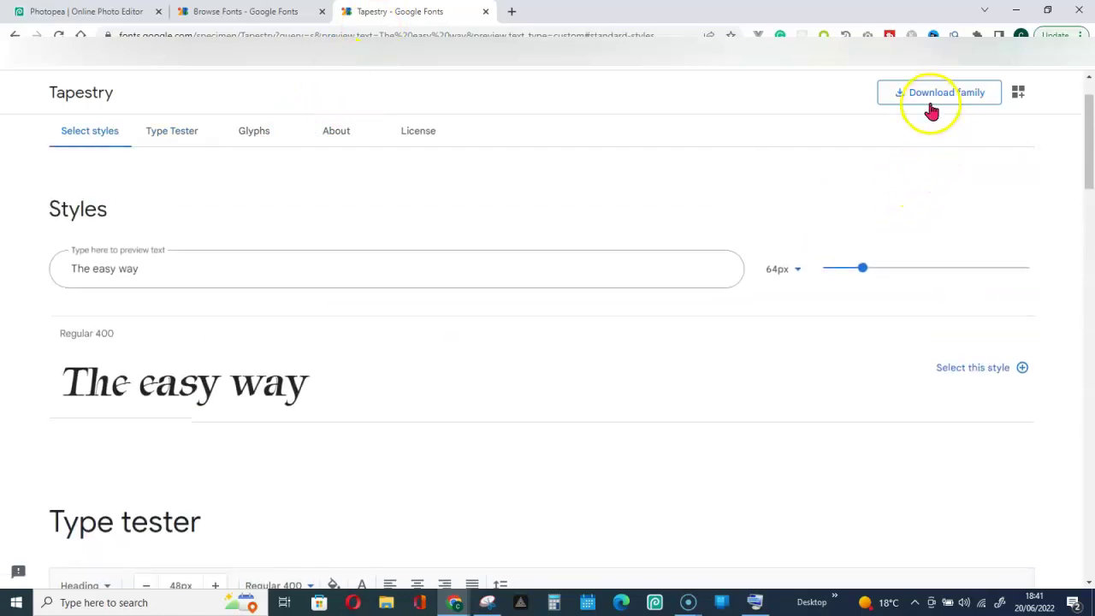
click(973, 93)
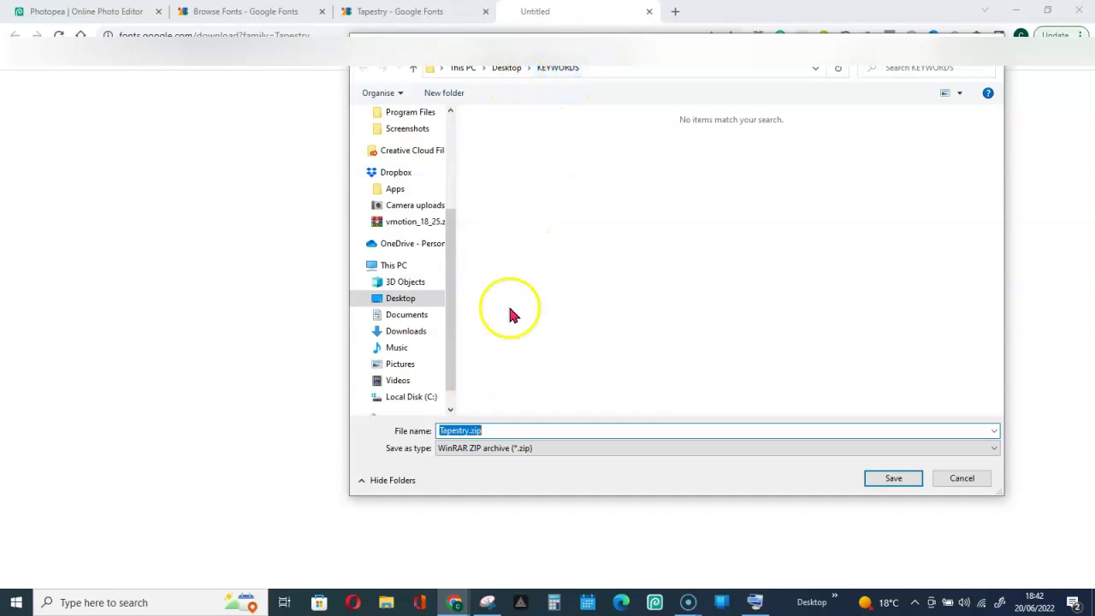
- Save Tapestry.zip into the Desktop KEYWORDS folder and show it in File Explorer
click(893, 480)
mouse_move(45, 576)
mouse_down()
mouse_move(479, 587)
mouse_move(455, 608)
mouse_move(19, 568)
mouse_move(59, 572)
mouse_up()
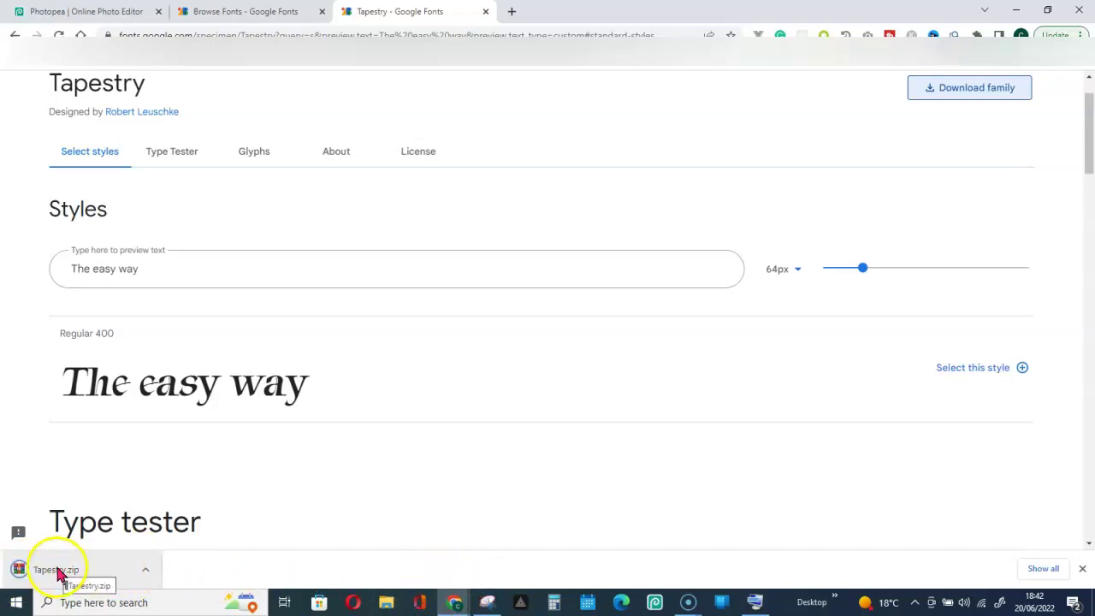
click(146, 572)
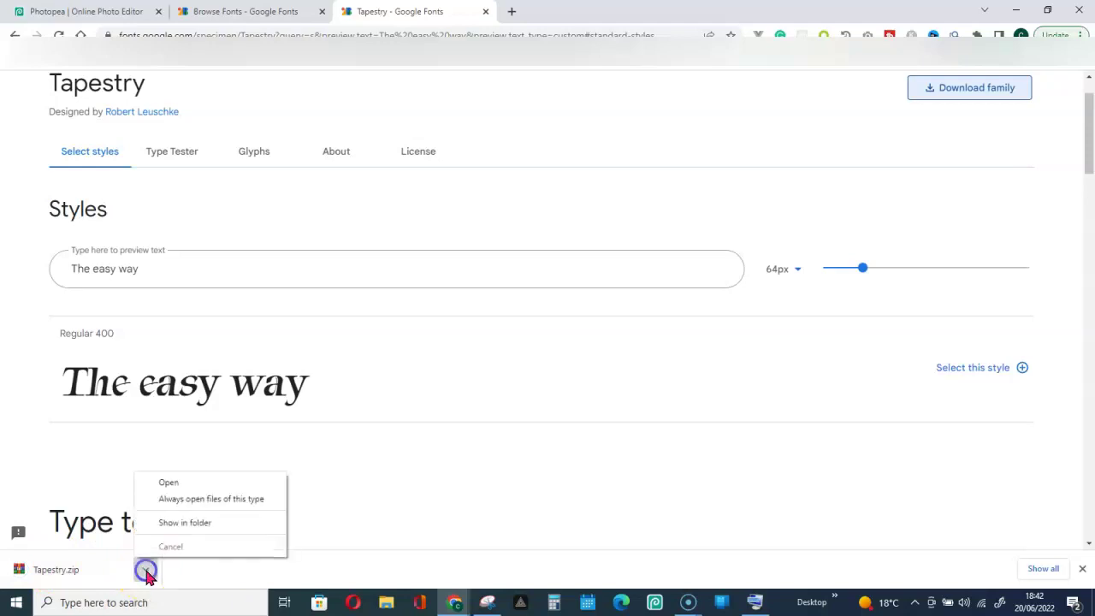
click(188, 524)
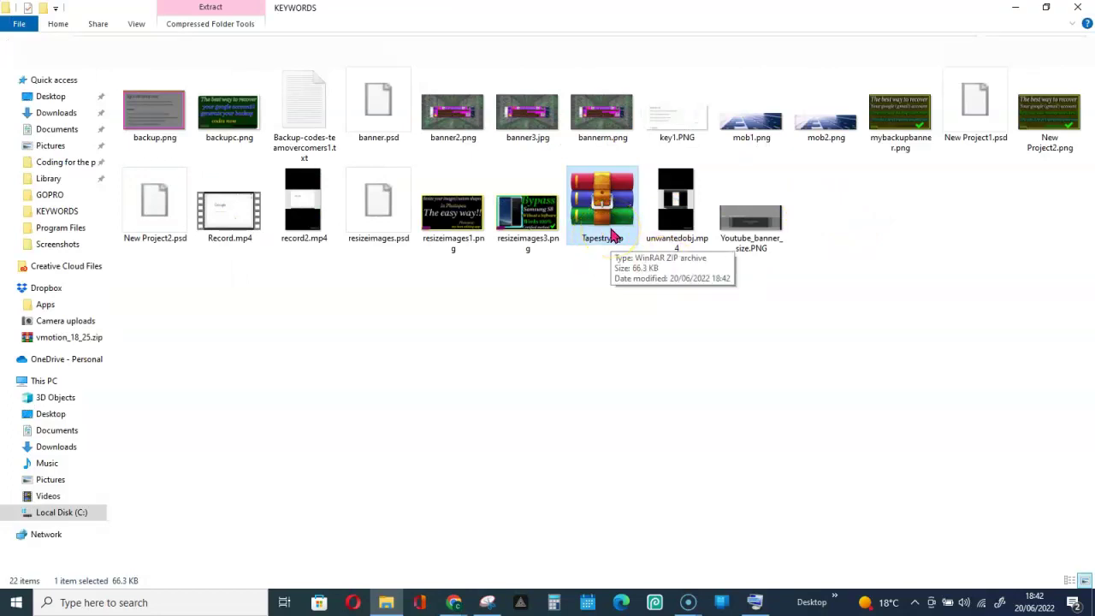
- Extract Tapestry.zip to a Tapestry folder and view its Tapestry-Regular.ttf and OFL.txt
click(613, 234)
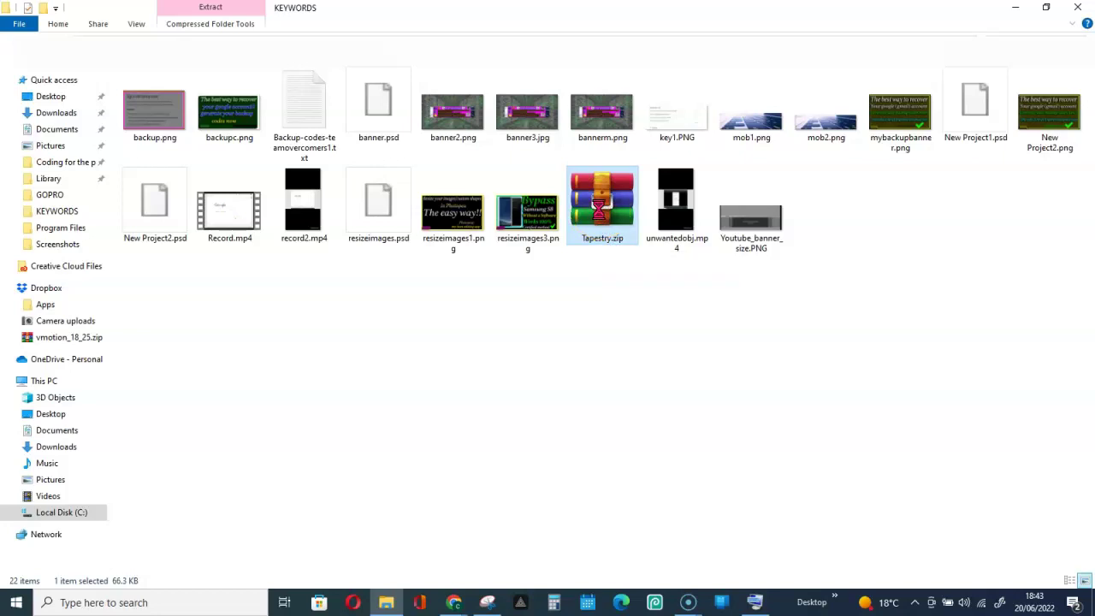
right_click(600, 211)
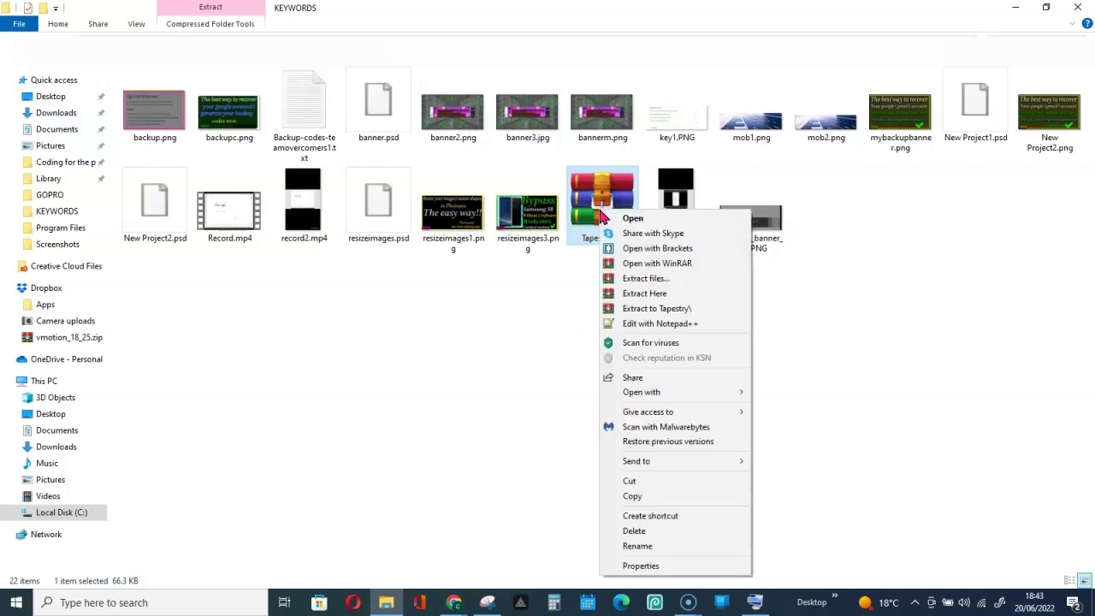
click(663, 310)
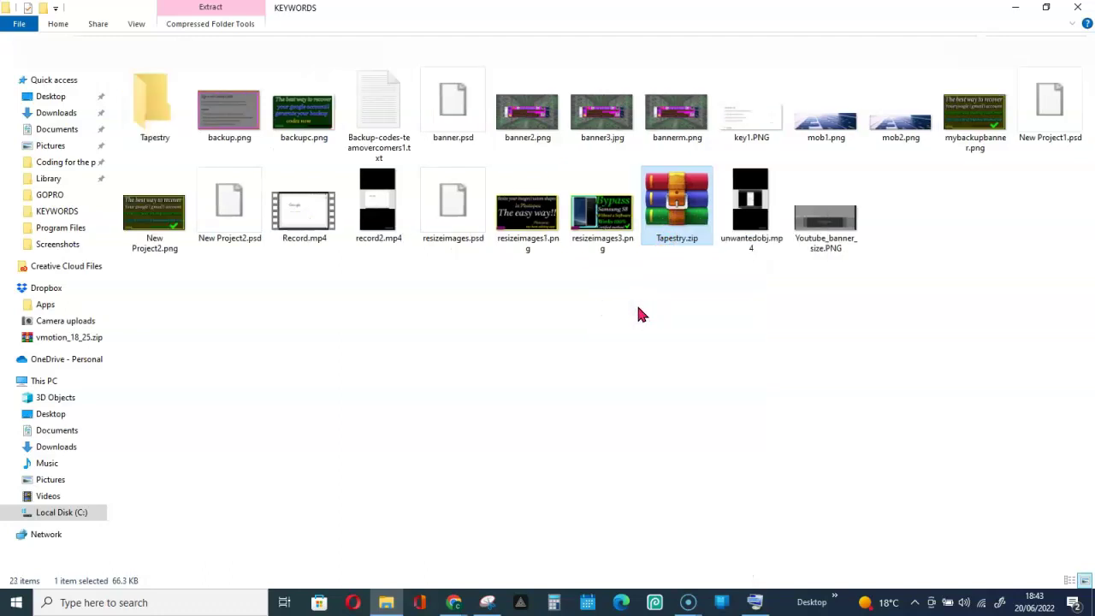
double_click(154, 120)
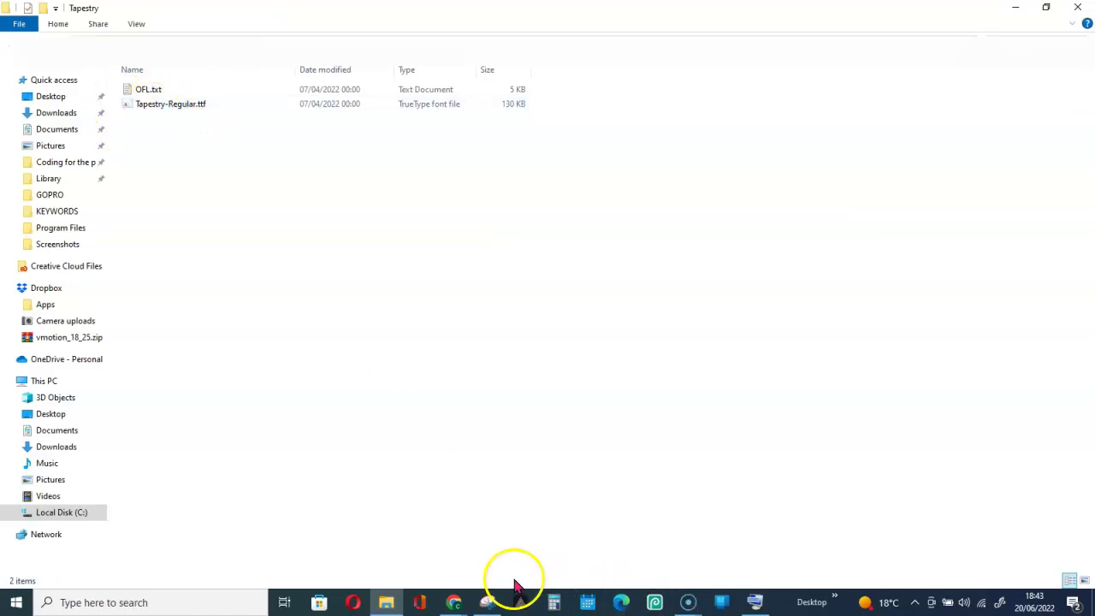
- Back in Photopea, select all of the 'Change your font / The easy way' text for editing
mouse_move(457, 606)
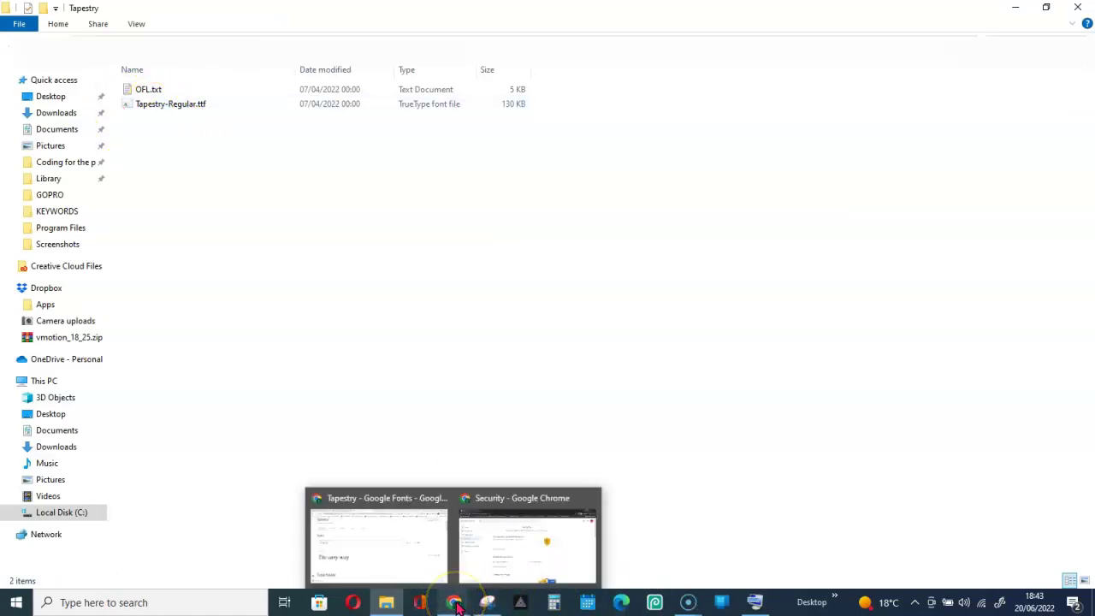
click(379, 539)
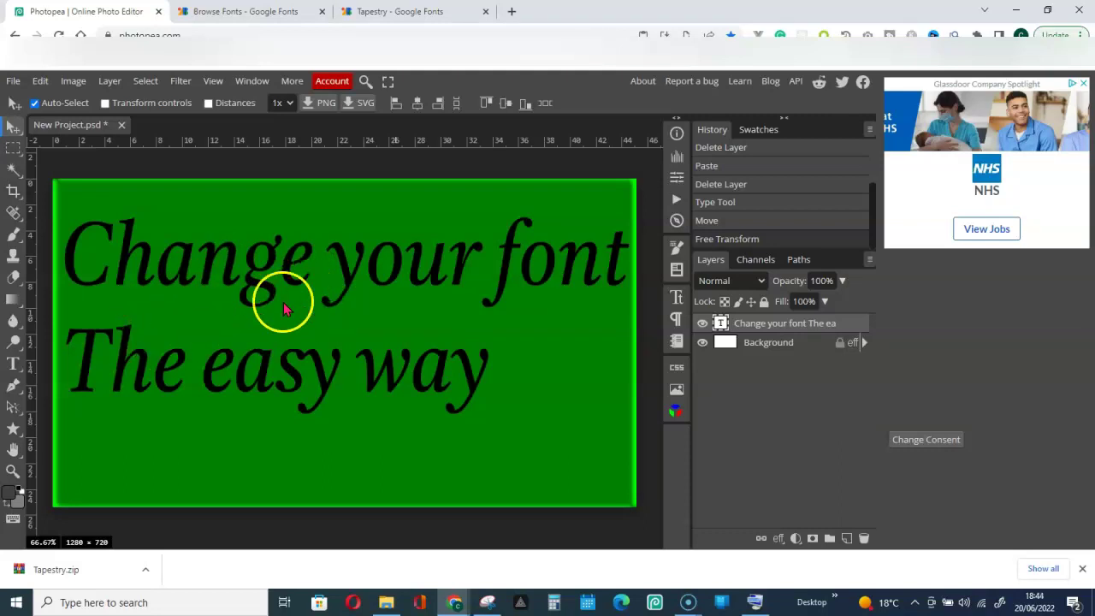
click(261, 286)
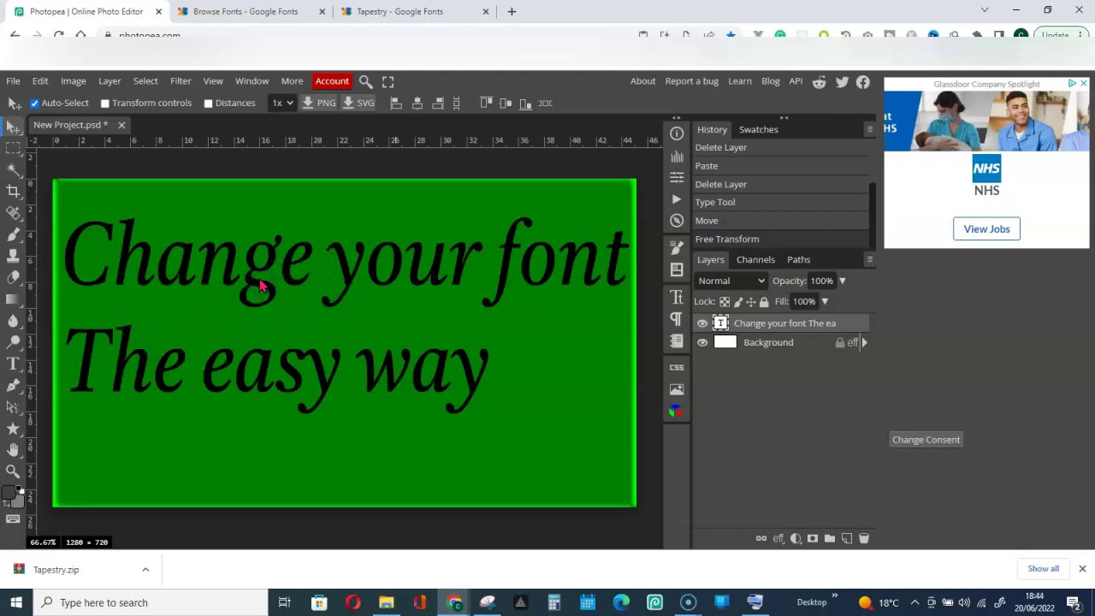
double_click(261, 287)
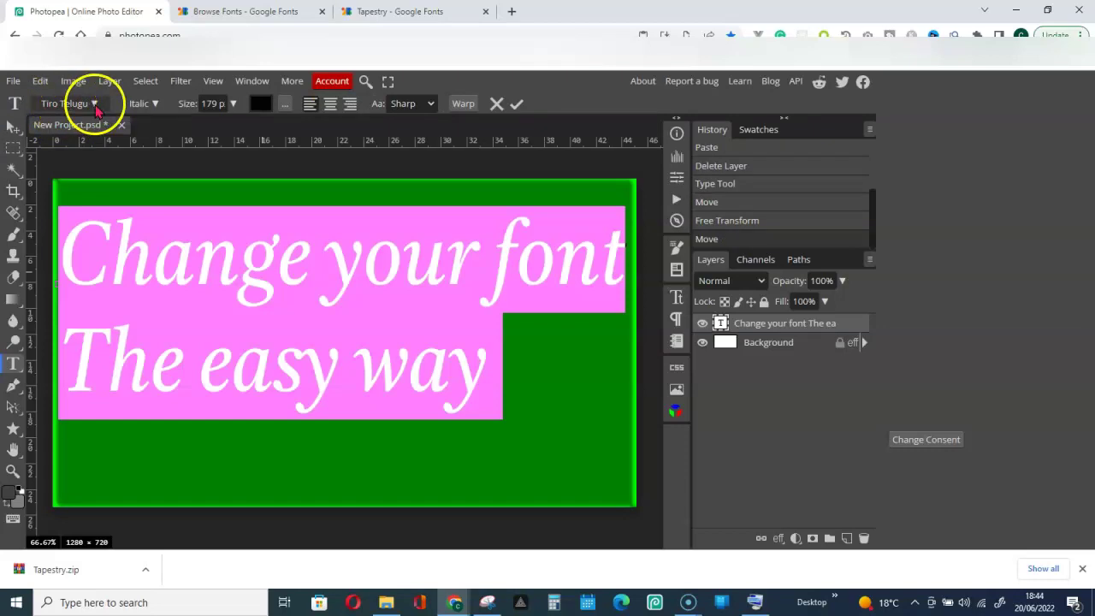
click(95, 105)
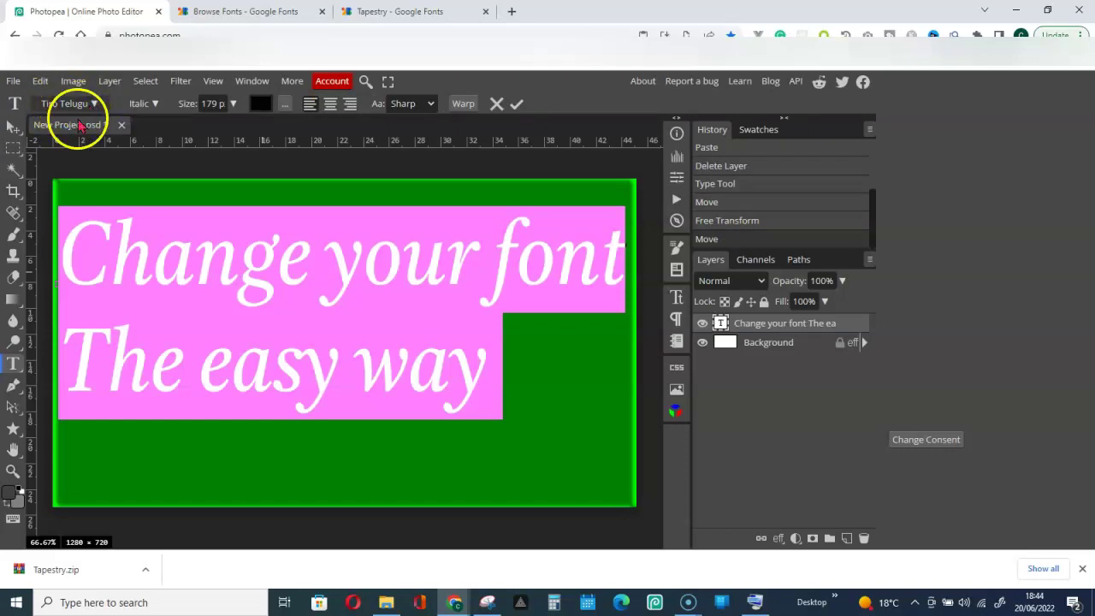
click(95, 106)
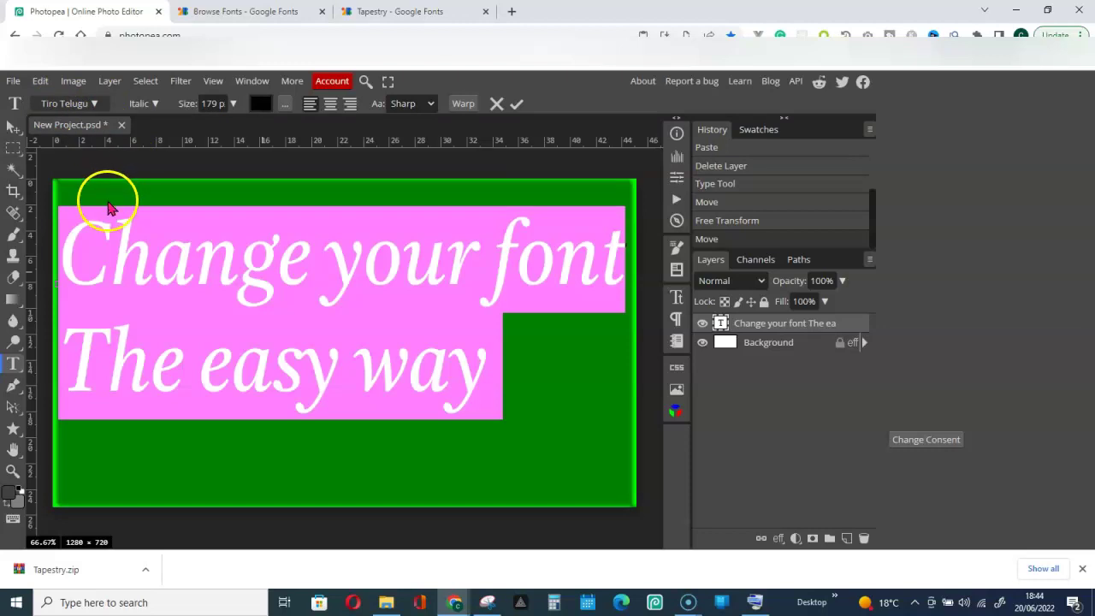
- Try Load Font from the font list, then search the fonts for 'tapestry'
click(95, 105)
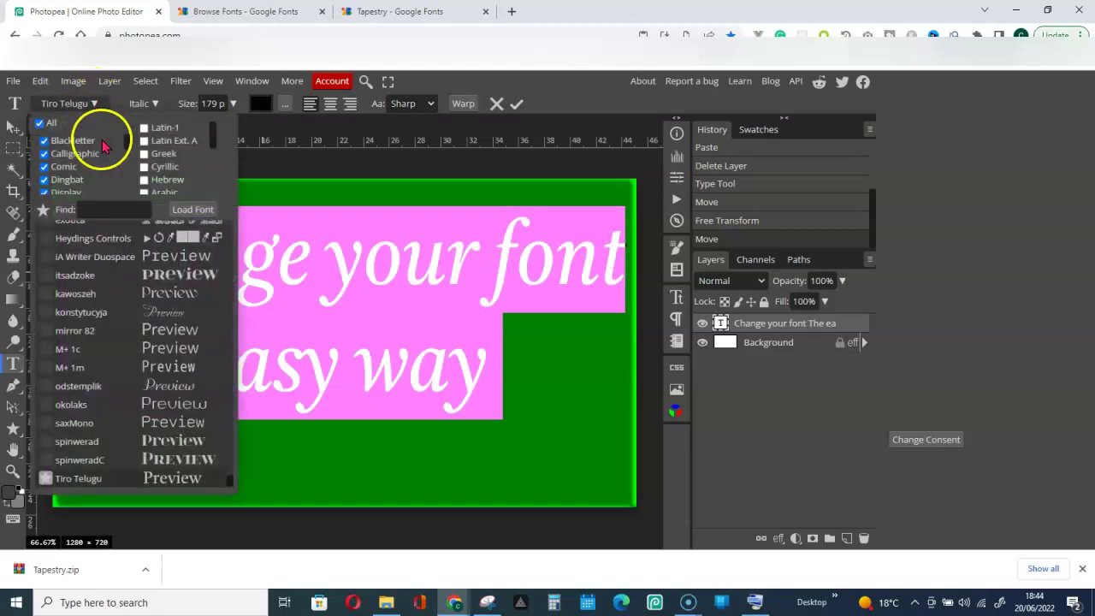
click(189, 211)
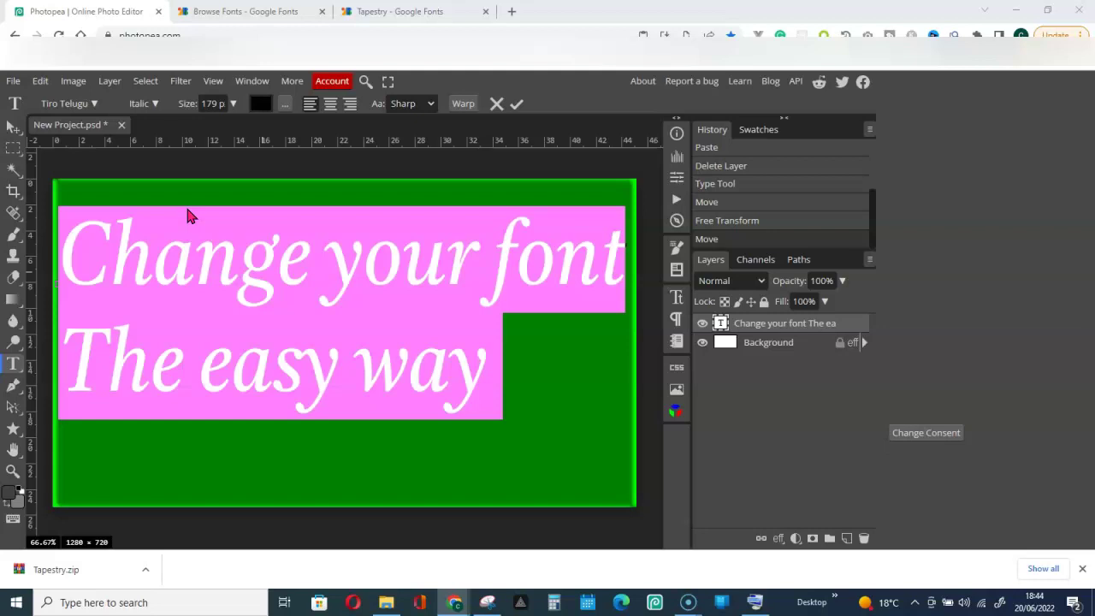
click(92, 103)
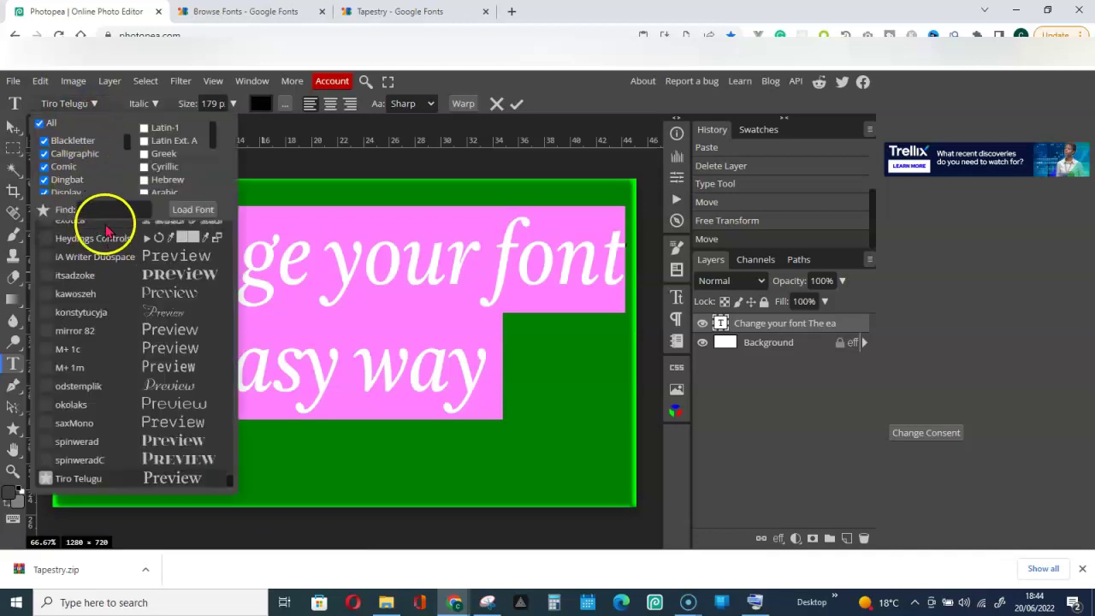
click(104, 210)
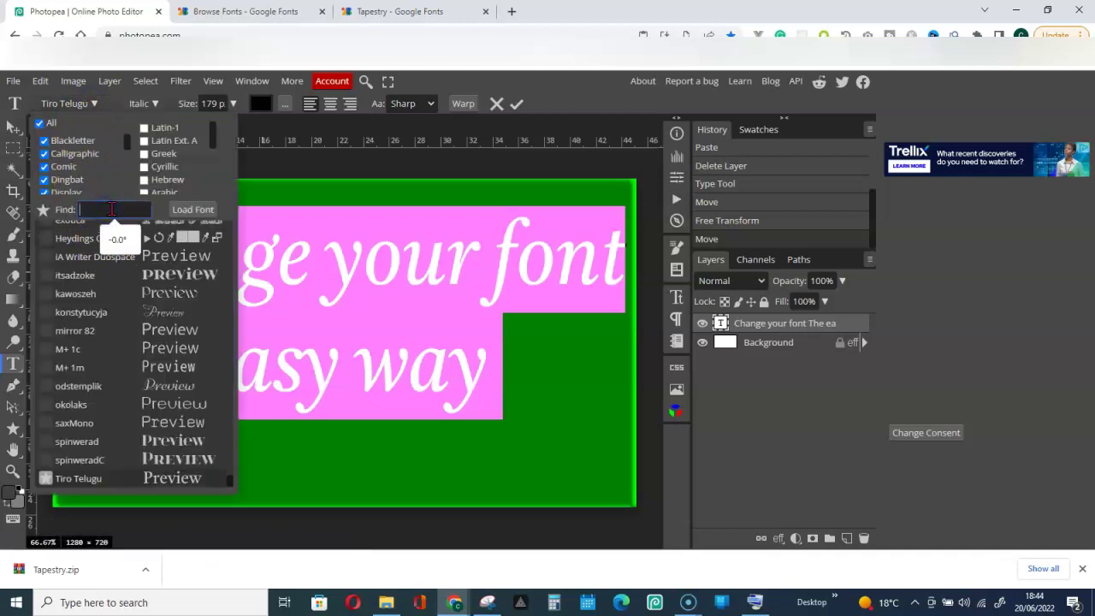
text(tape)
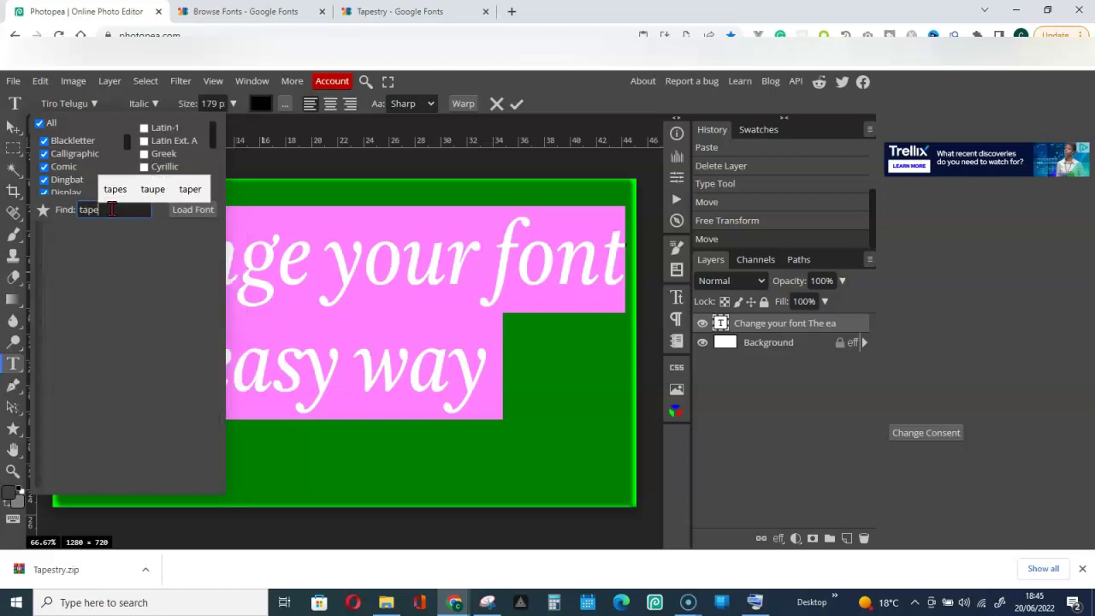
text(stry)
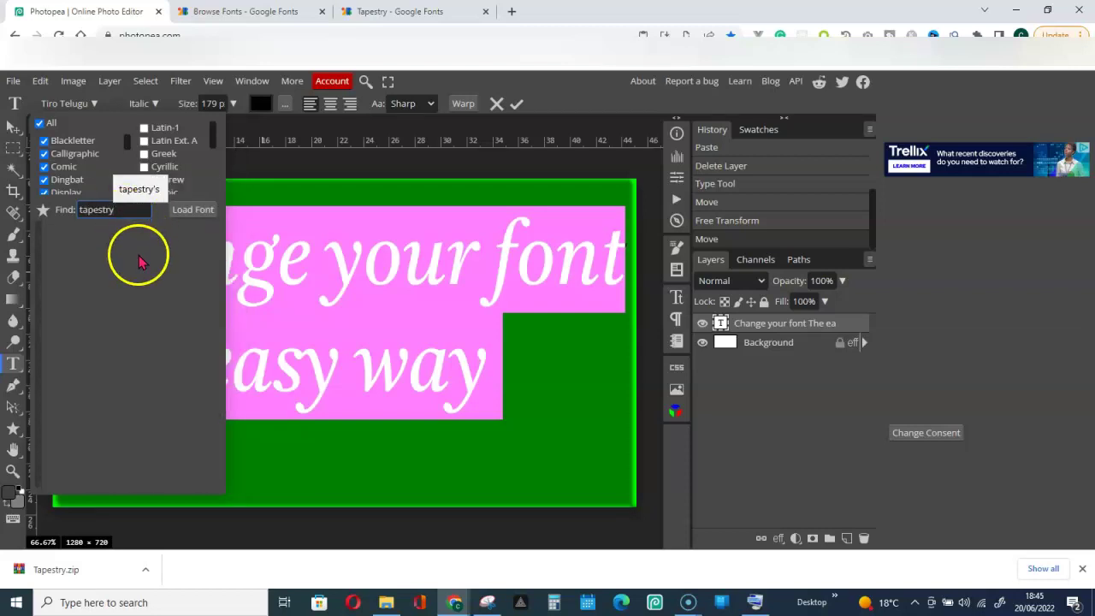
click(141, 261)
- Replace the search with 'tiro', clear it, and choose Load Font to browse the KEYWORDS folder
click(125, 210)
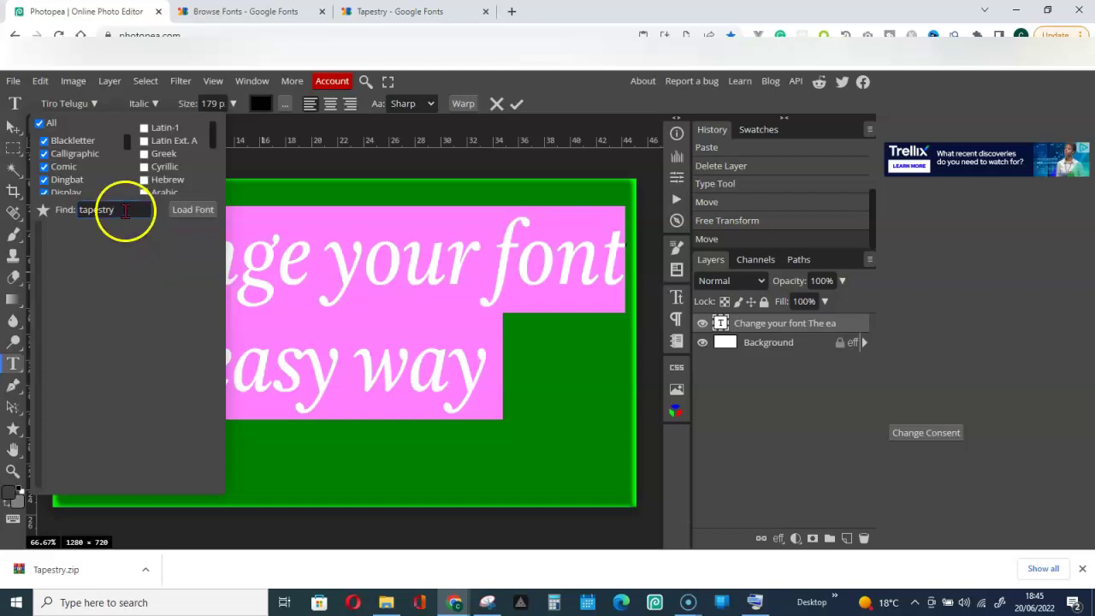
drag(125, 210, 72, 218)
click(115, 379)
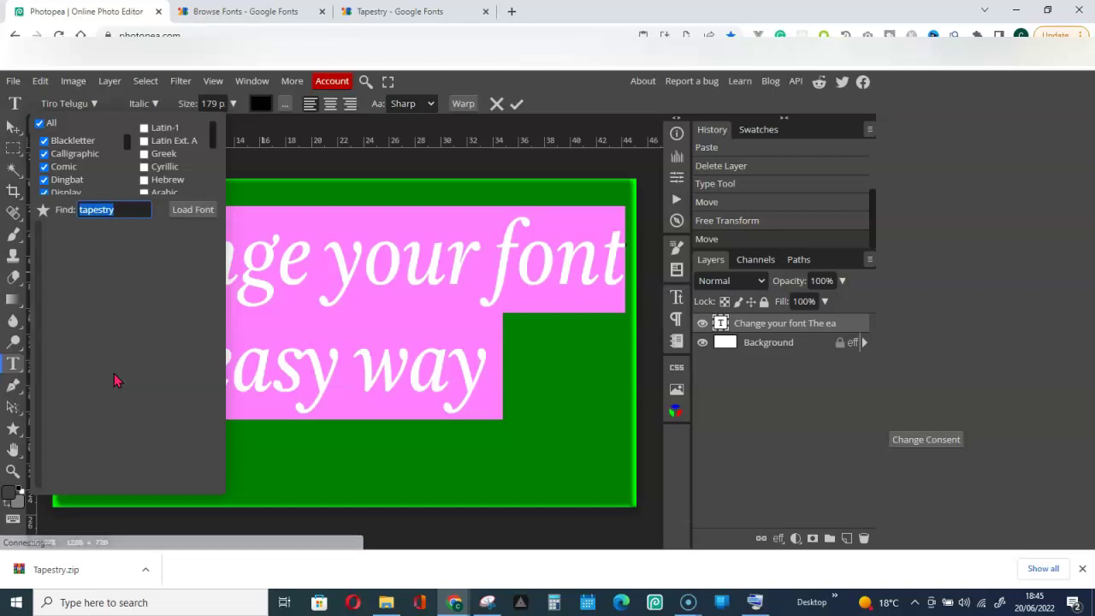
text(tiro)
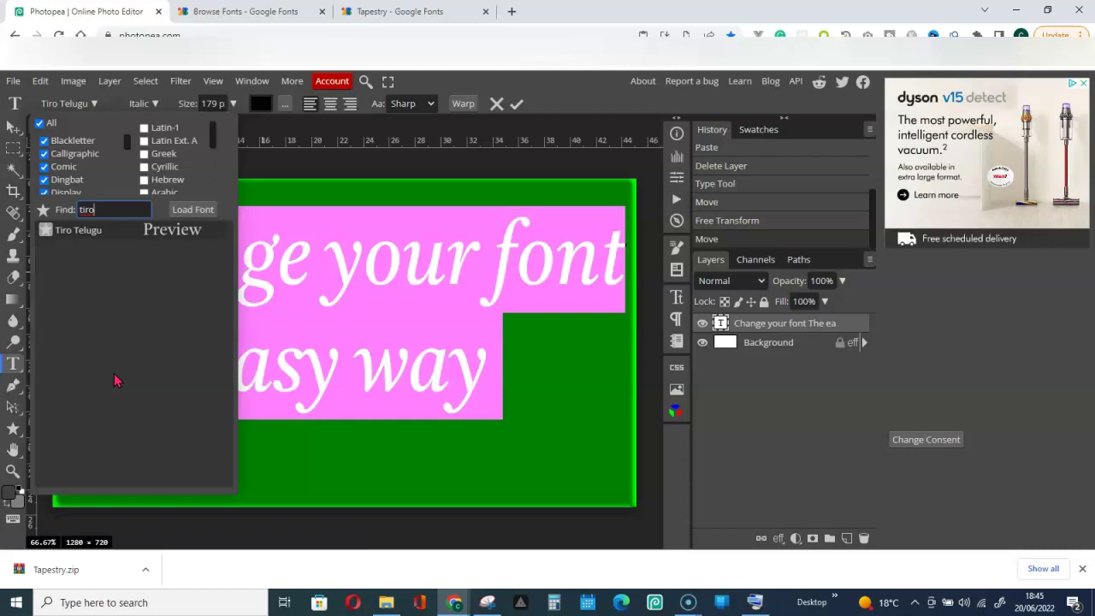
key(BackSpace)
key(BackSpace)
key(BackSpace)
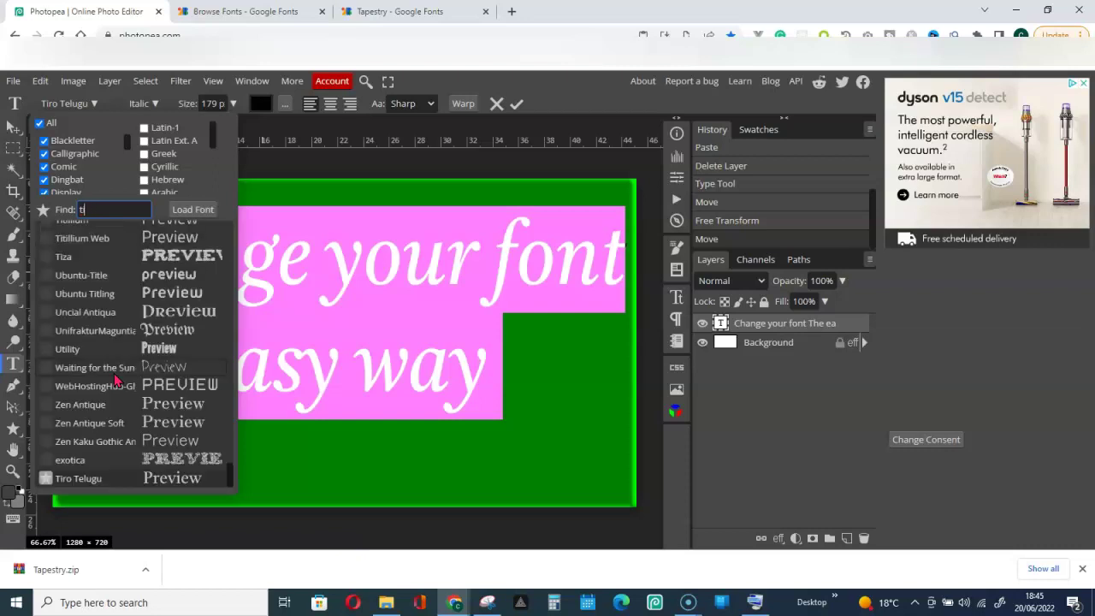
key(BackSpace)
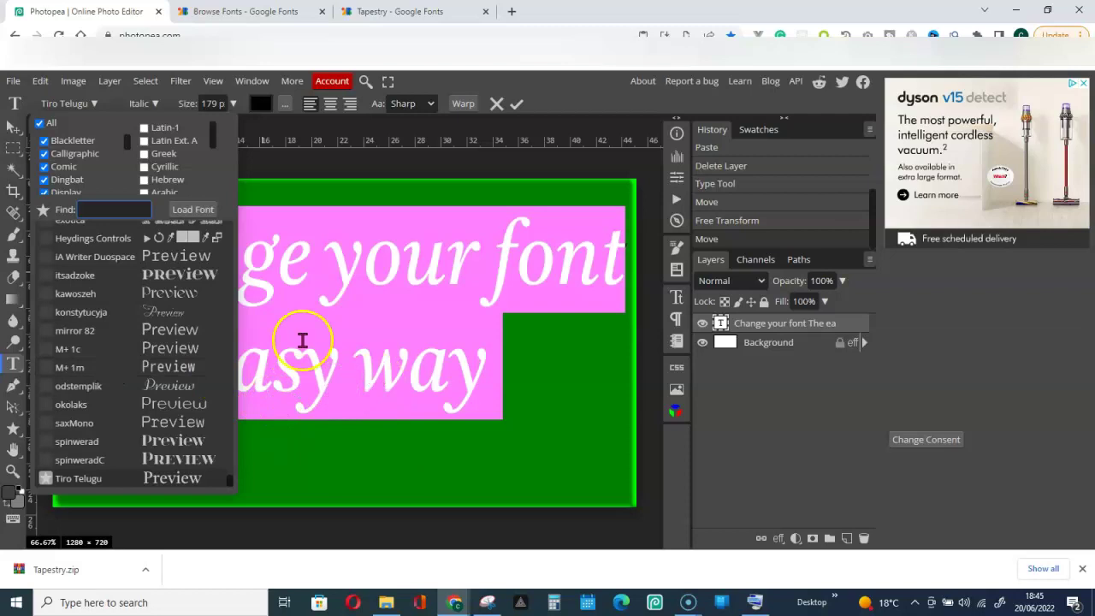
click(192, 213)
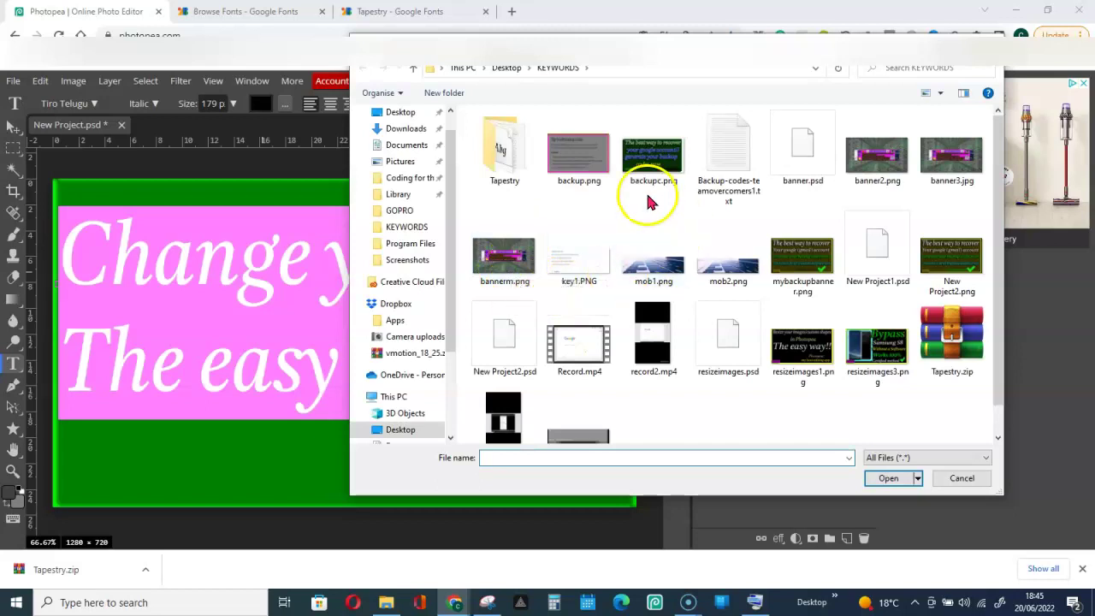
- Load Tapestry-Regular.ttf from the Tapestry folder and keep it loaded for future sessions
scroll(641, 215, down, 1)
scroll(599, 201, up, 1)
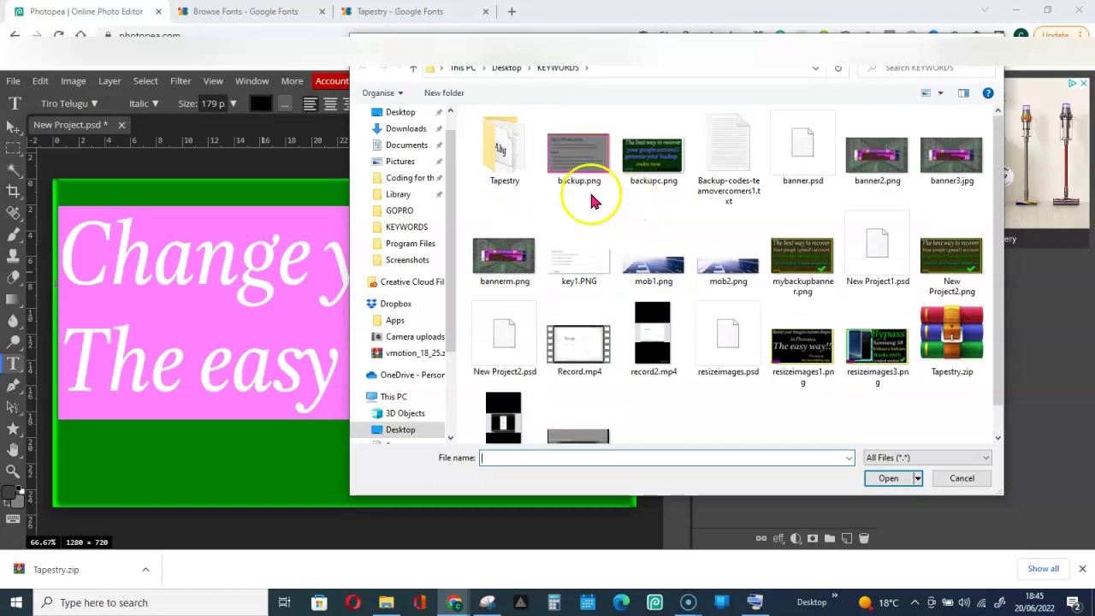
click(507, 178)
double_click(508, 178)
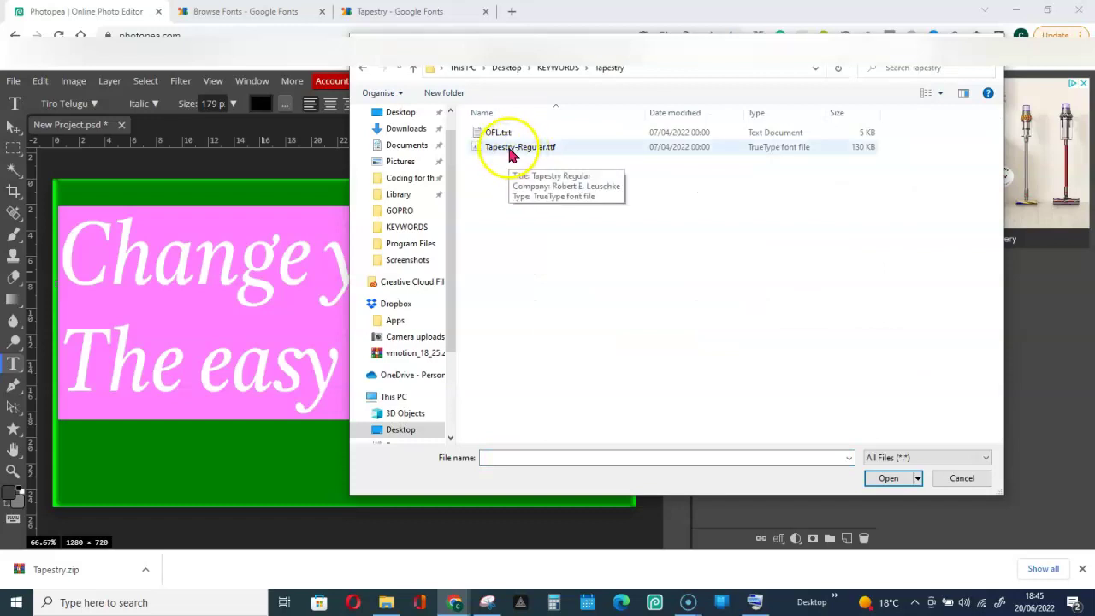
click(511, 150)
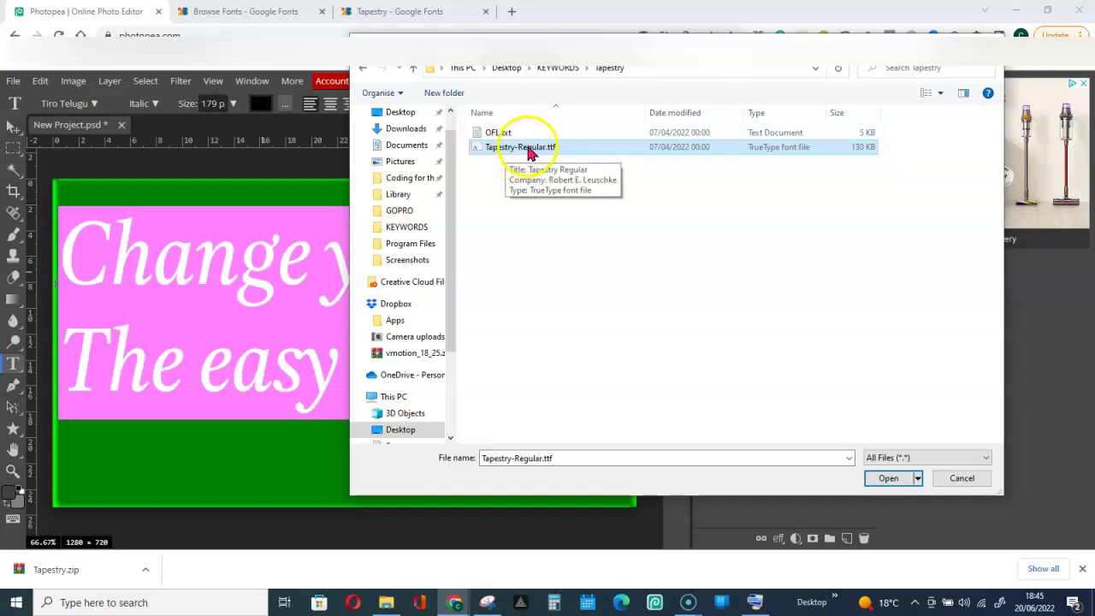
double_click(530, 152)
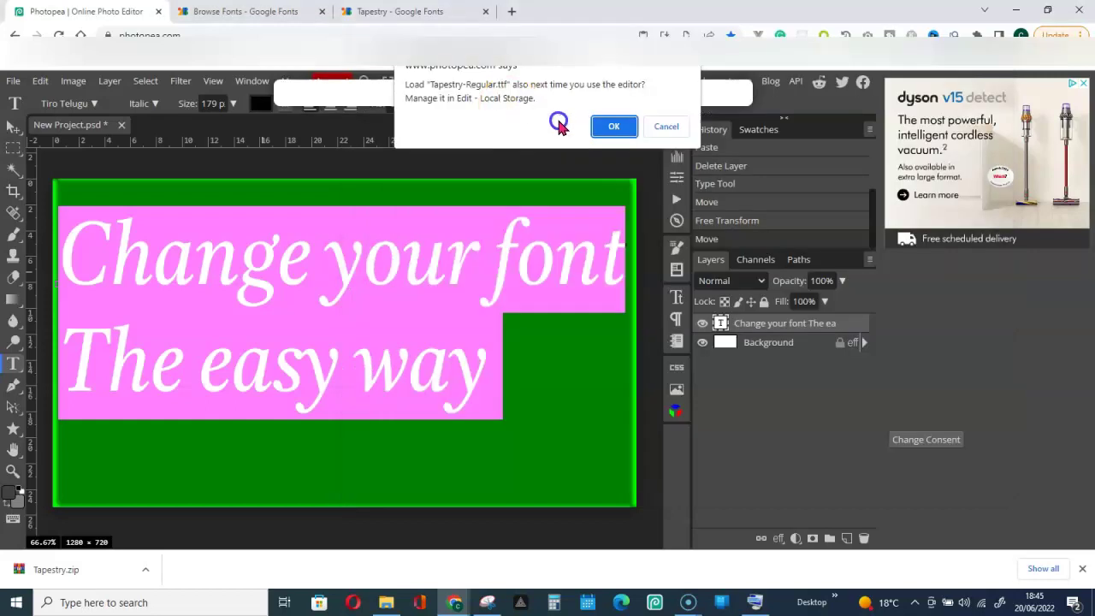
click(613, 126)
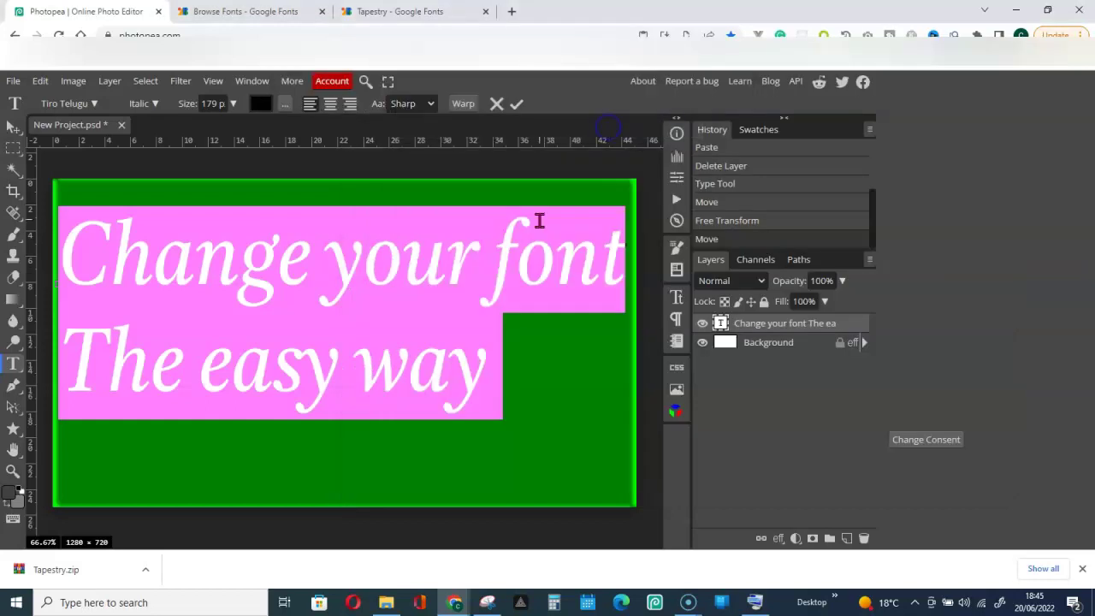
- Find Tapestry by searching 'tape' in the font list and apply it to the caption
click(95, 104)
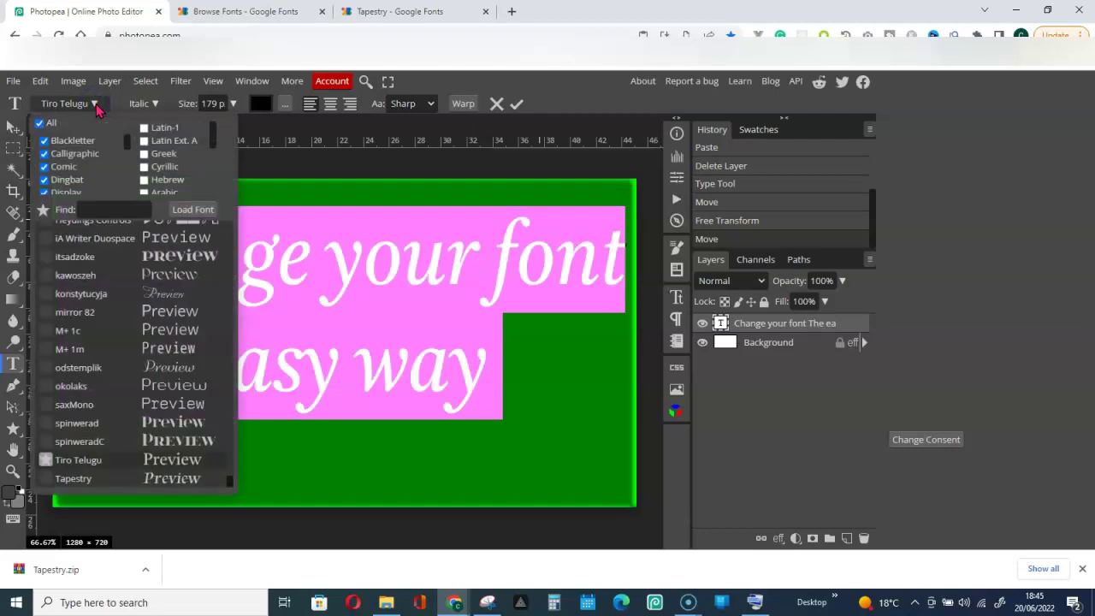
click(97, 209)
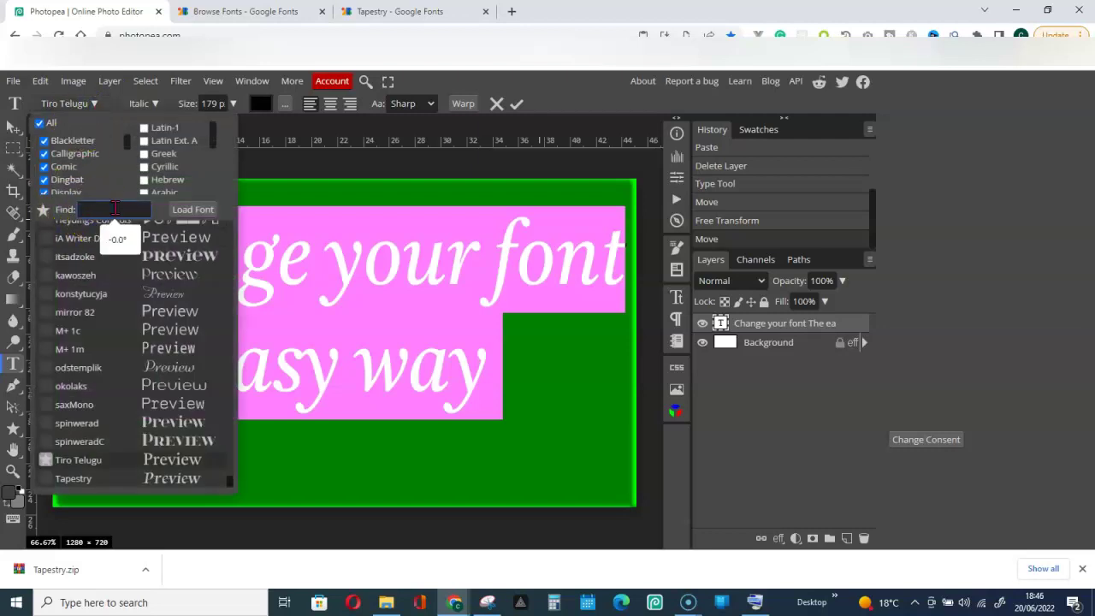
text(tape)
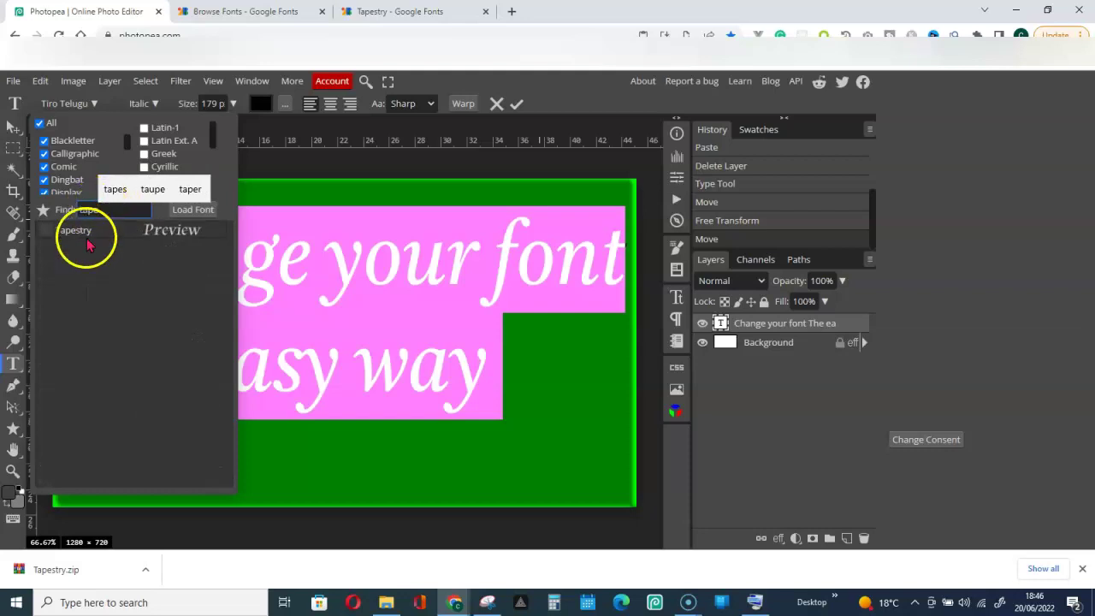
click(86, 233)
- Delete the 'Change your font' line, commit the edit, and reselect 'The easy way' for editing
click(540, 292)
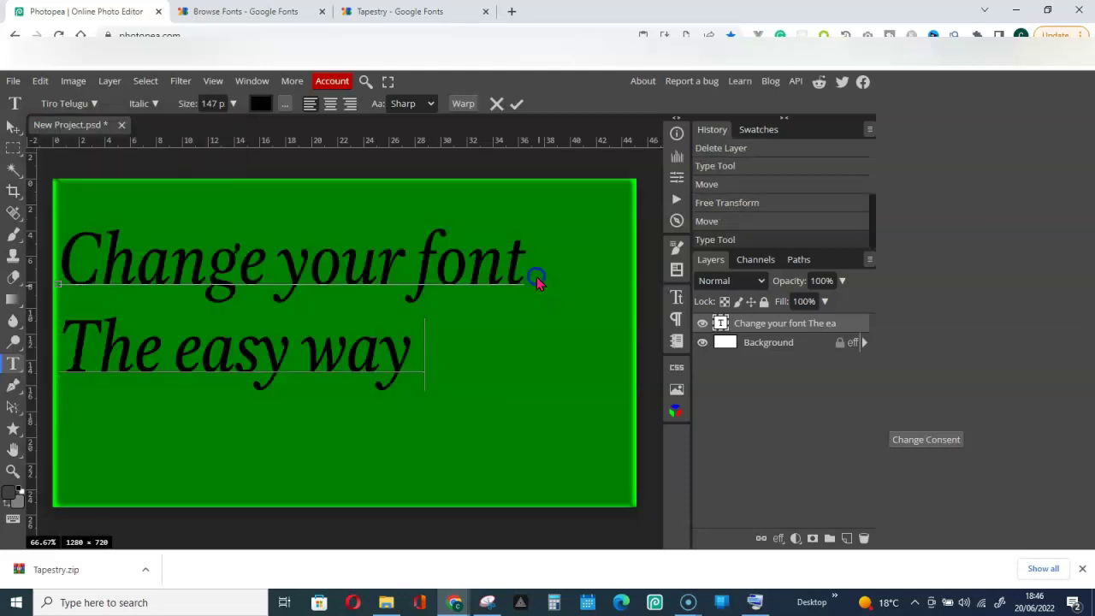
key(Delete)
key(BackSpace)
key(BackSpace)
key(BackSpace)
key(BackSpace)
key(BackSpace)
key(BackSpace)
key(BackSpace)
key(BackSpace)
key(BackSpace)
key(BackSpace)
key(BackSpace)
key(BackSpace)
key(BackSpace)
key(BackSpace)
key(BackSpace)
key(BackSpace)
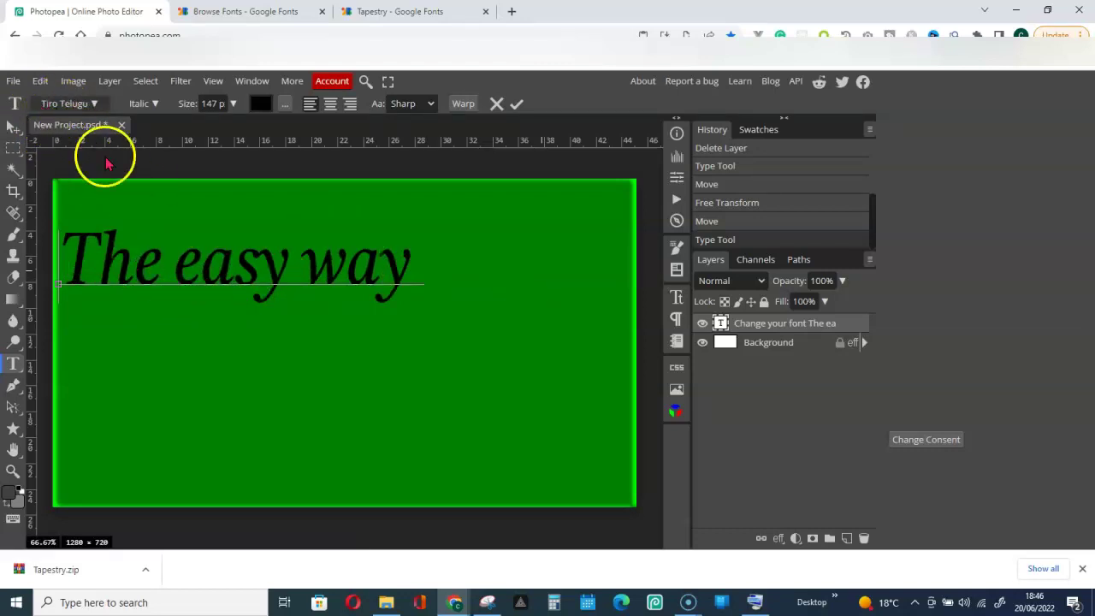
click(516, 105)
double_click(174, 281)
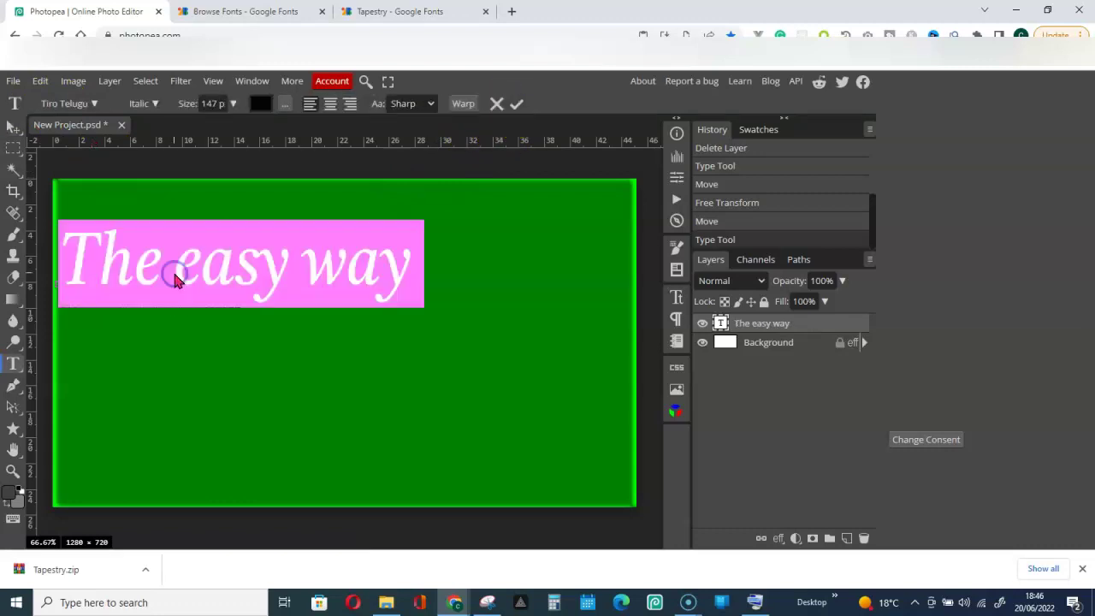
- Apply the Tapestry font to 'The easy way', commit the change, and reopen the text for editing
click(94, 104)
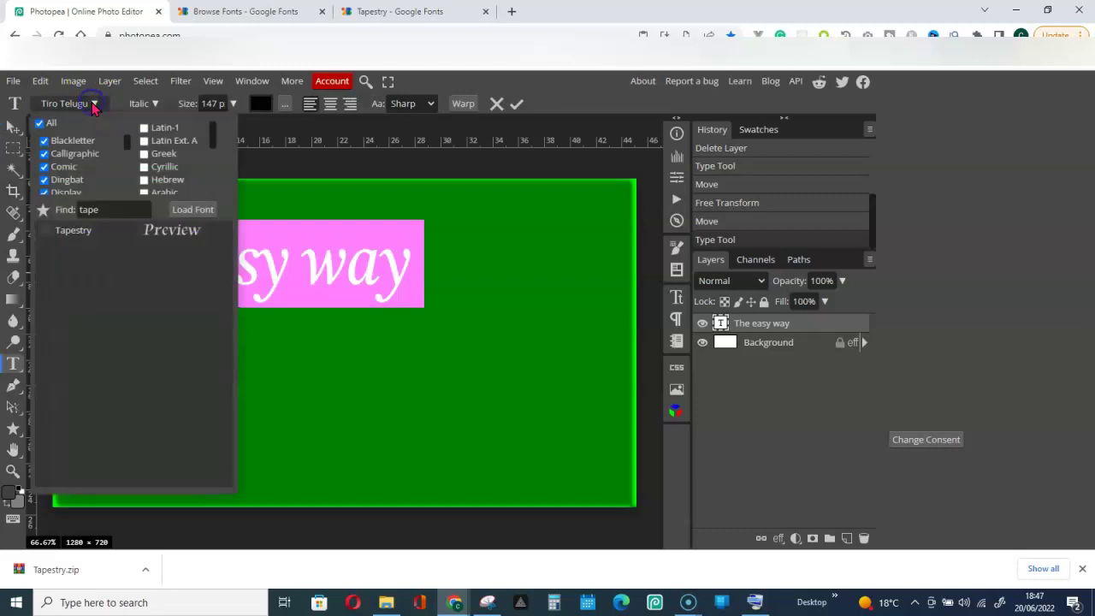
click(79, 237)
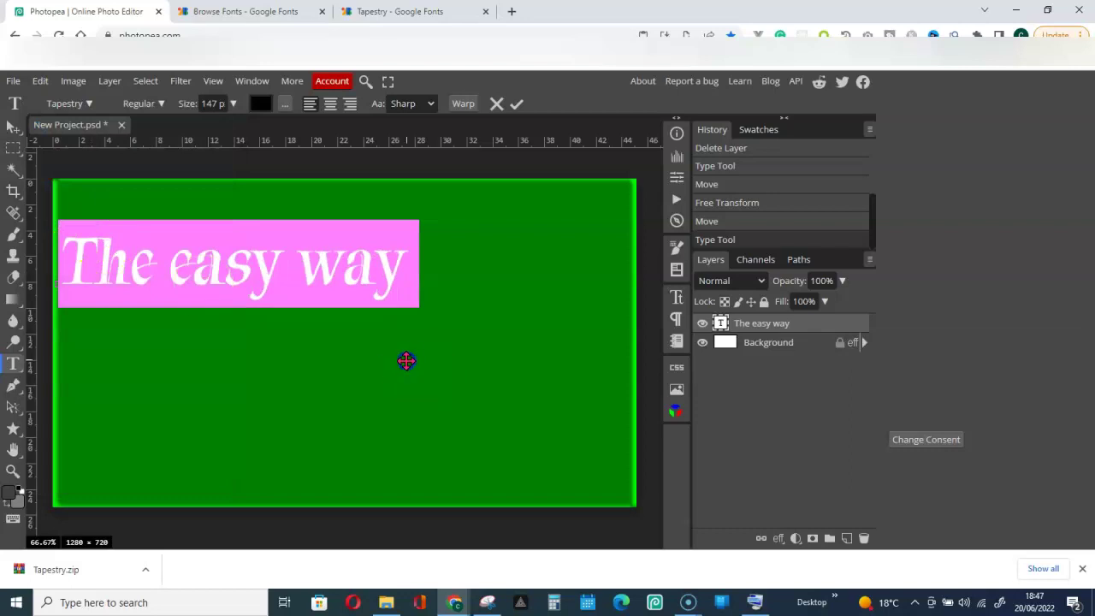
click(517, 104)
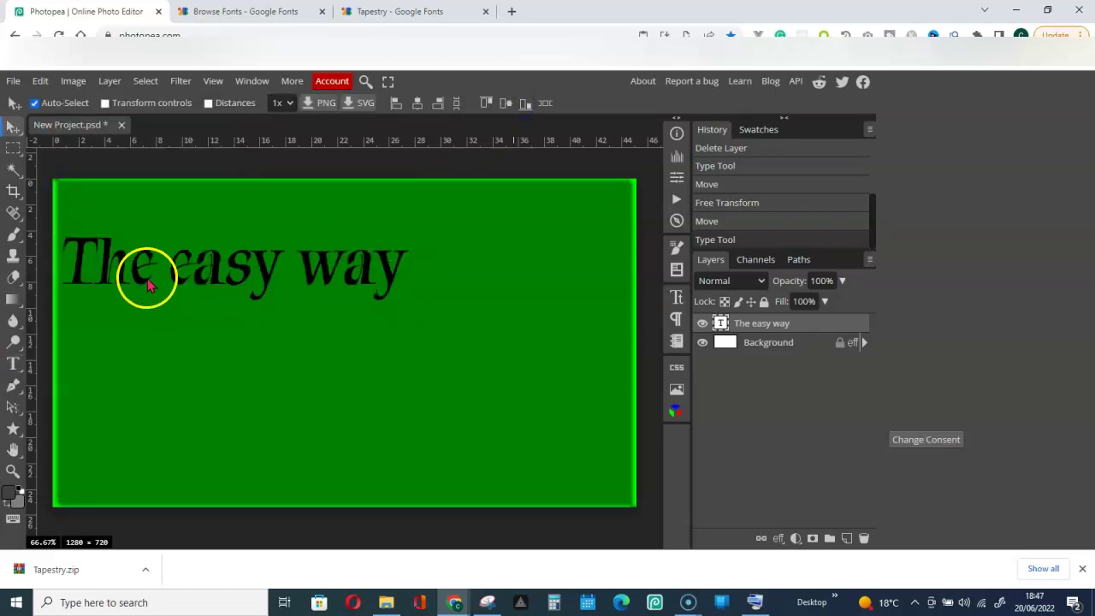
double_click(235, 277)
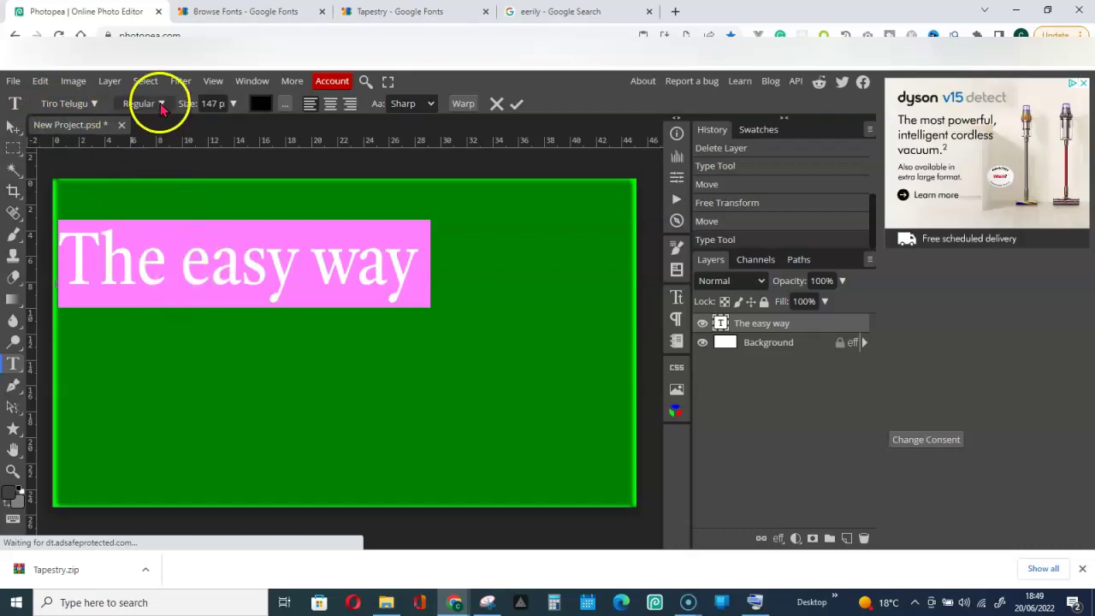
- Commit the current text edit and reopen 'The easy way' for editing
click(517, 103)
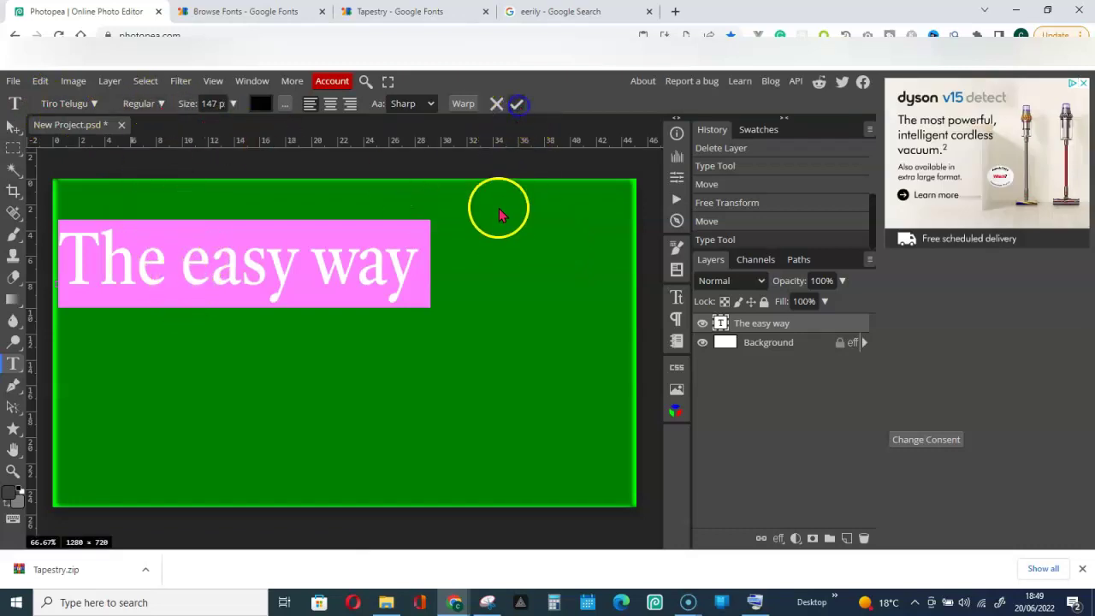
click(501, 214)
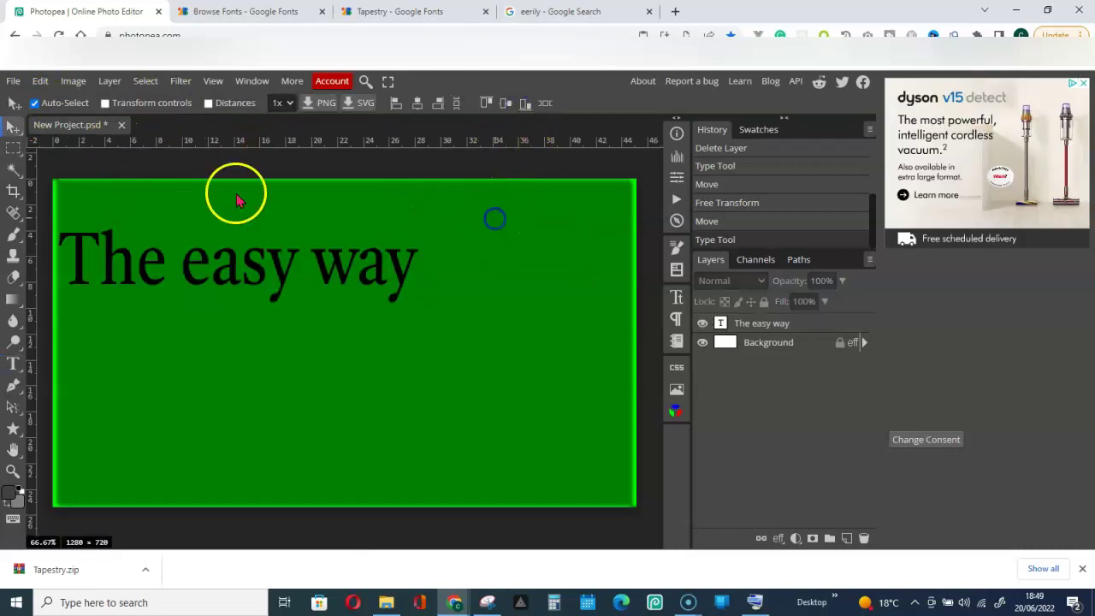
double_click(156, 270)
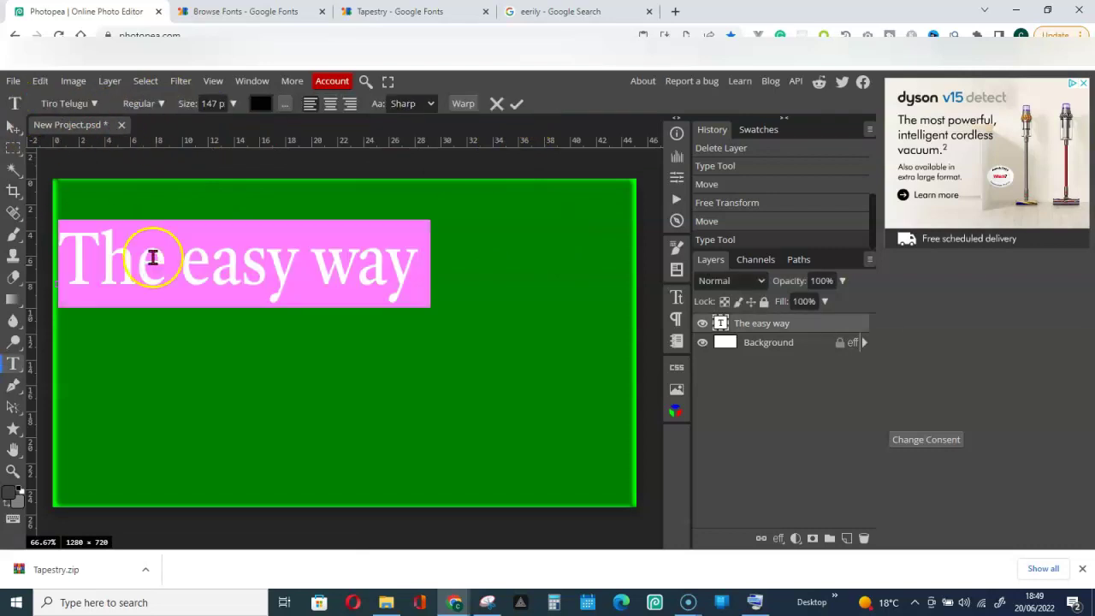
- Choose the Italic style, then set the font to Tapestry
click(161, 105)
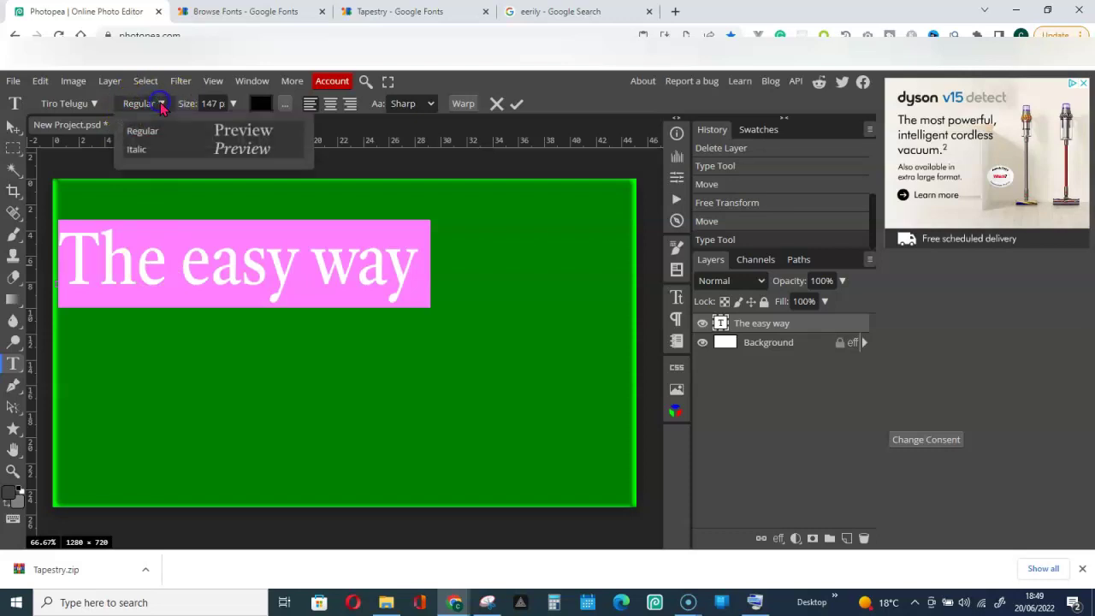
click(157, 154)
click(68, 103)
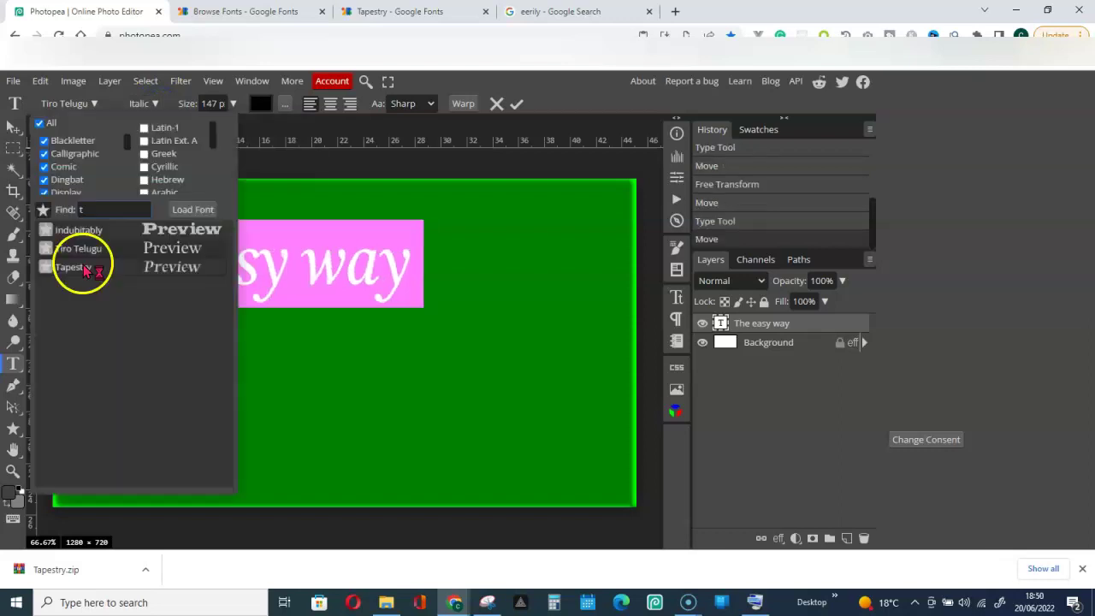
click(82, 263)
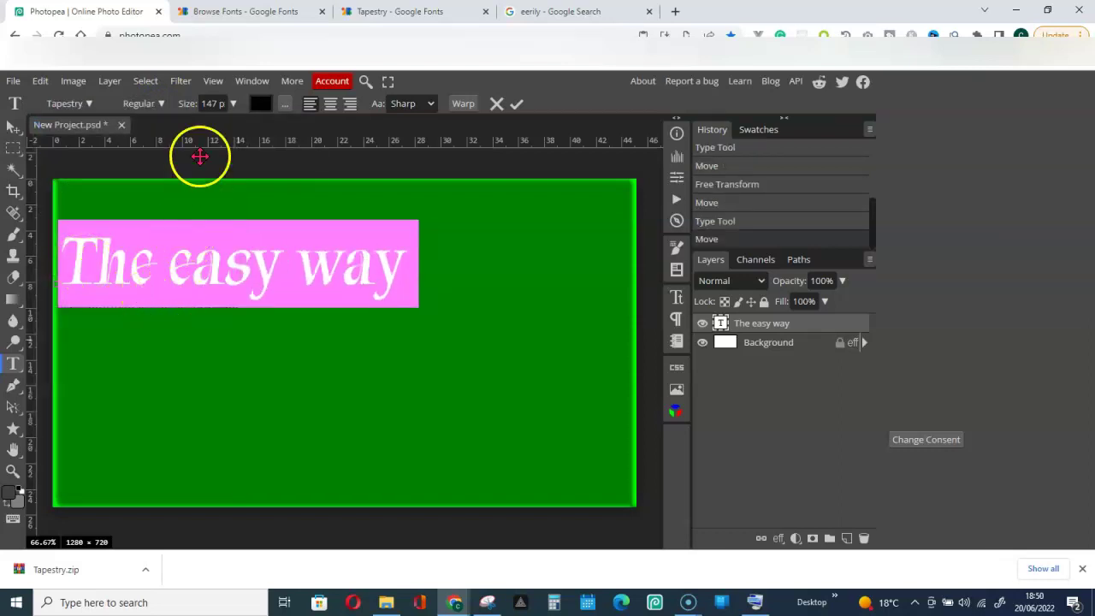
- Check Tapestry's style list, which offers only Regular, then select the 147 px Size field
click(161, 105)
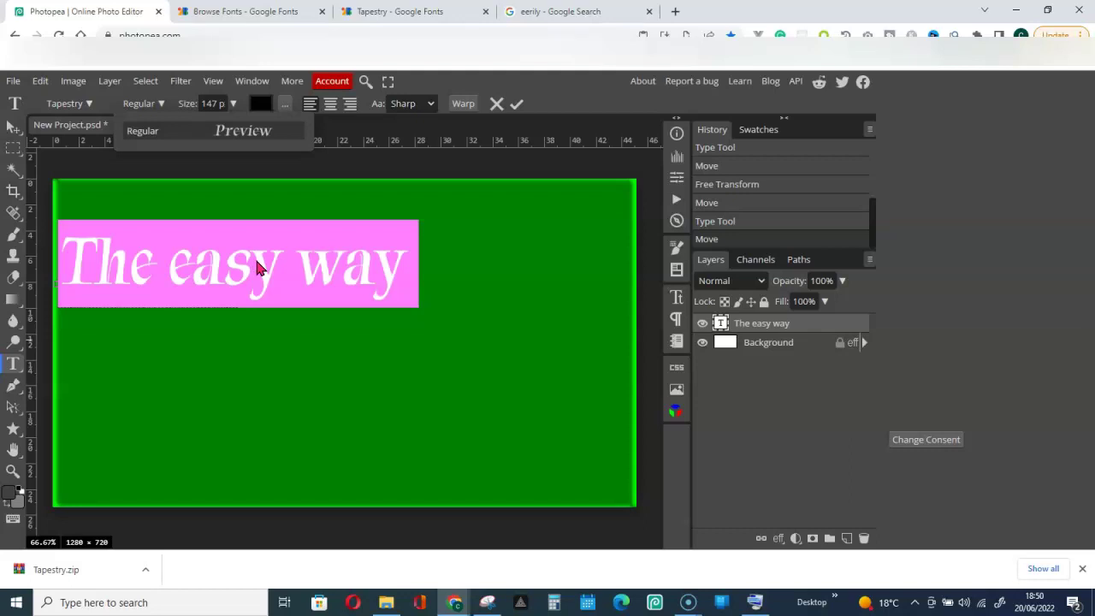
click(193, 102)
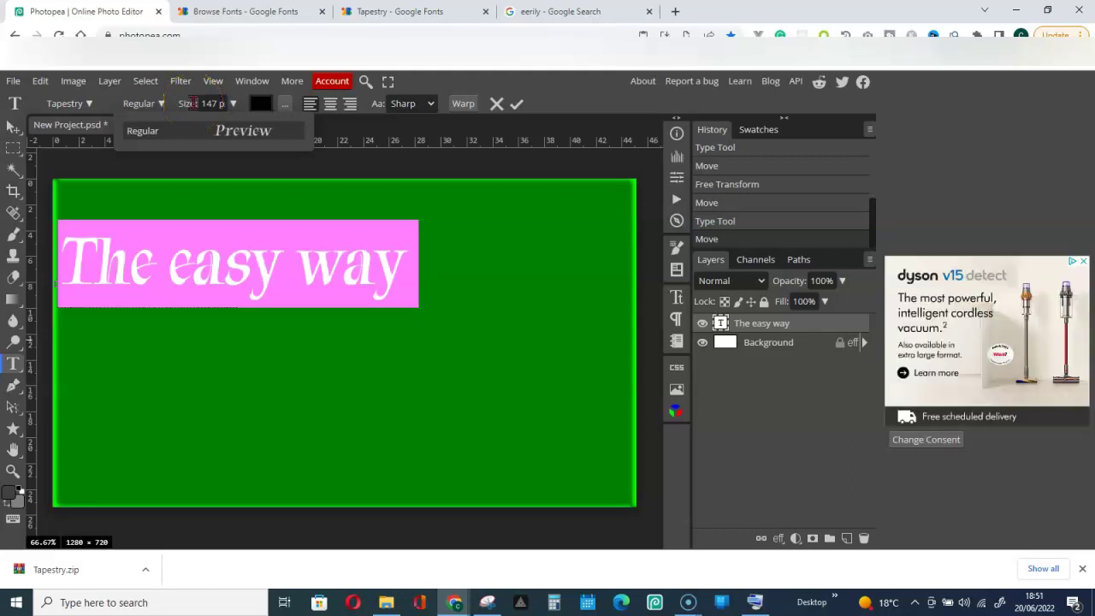